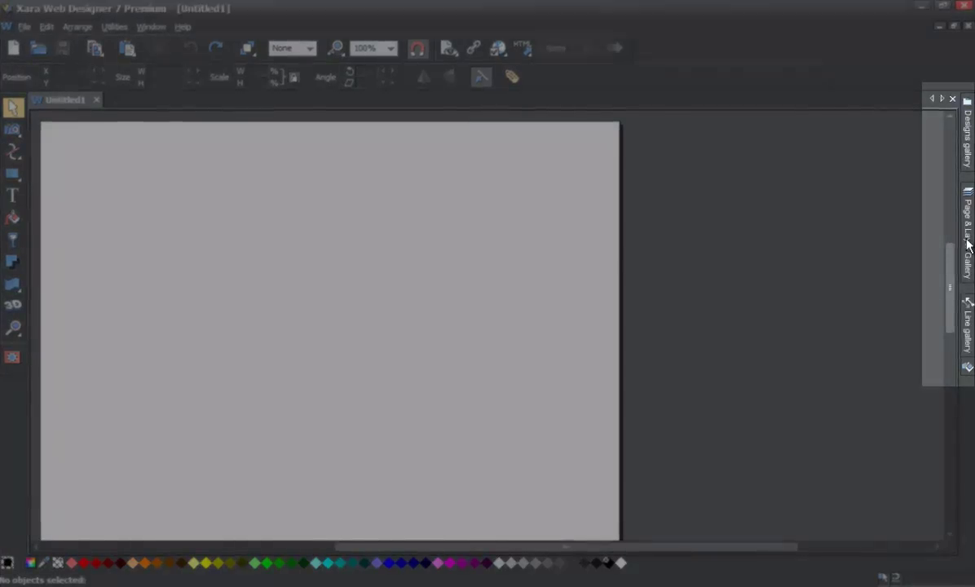
Dock the Page & Layer Gallery with page index expanded and MouseOff chosen as the drawing layer
click(968, 245)
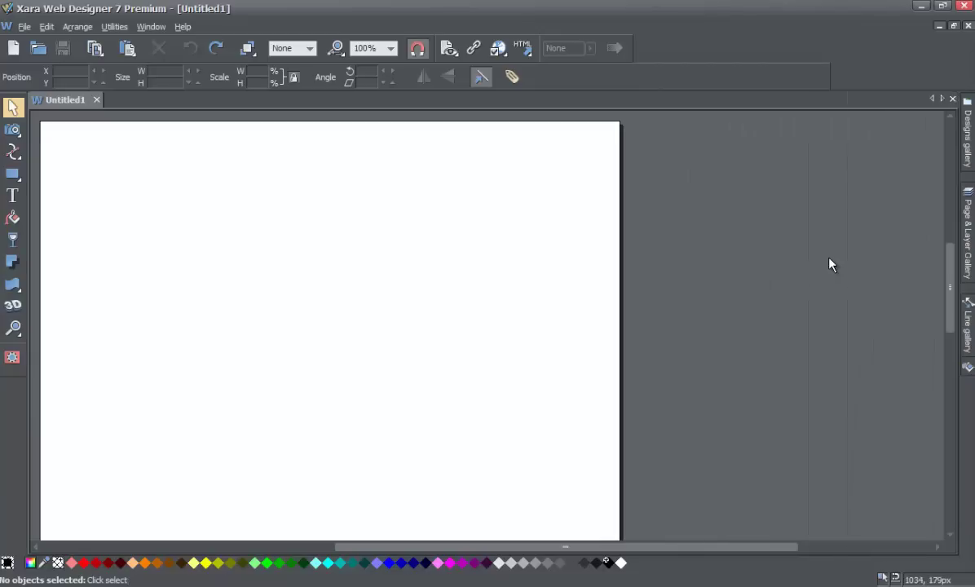
mouse_move(968, 244)
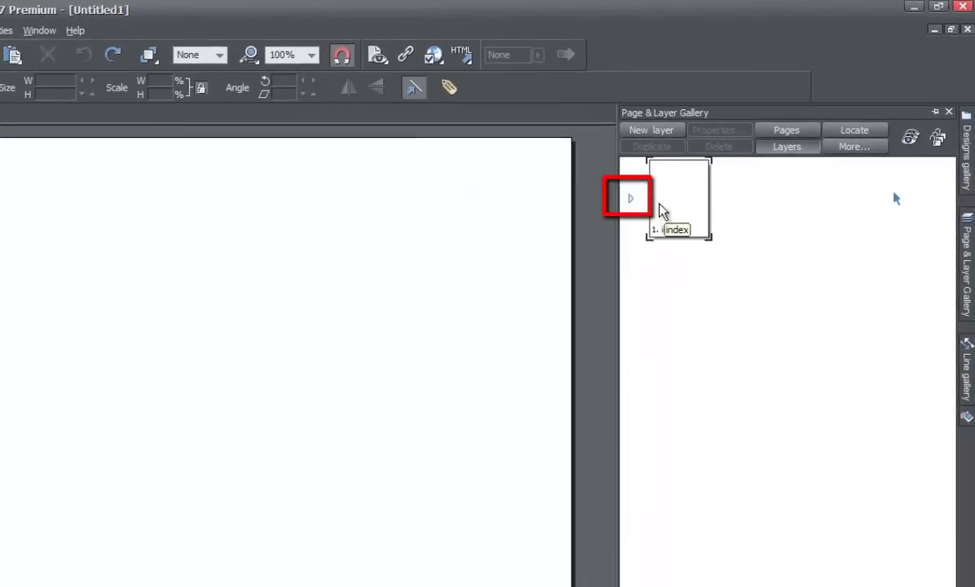
click(632, 200)
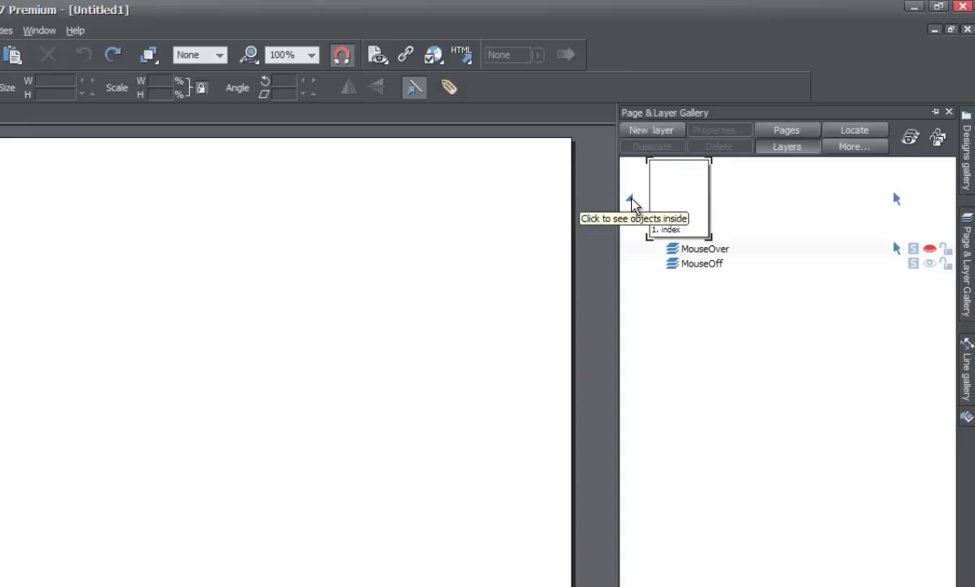
click(714, 265)
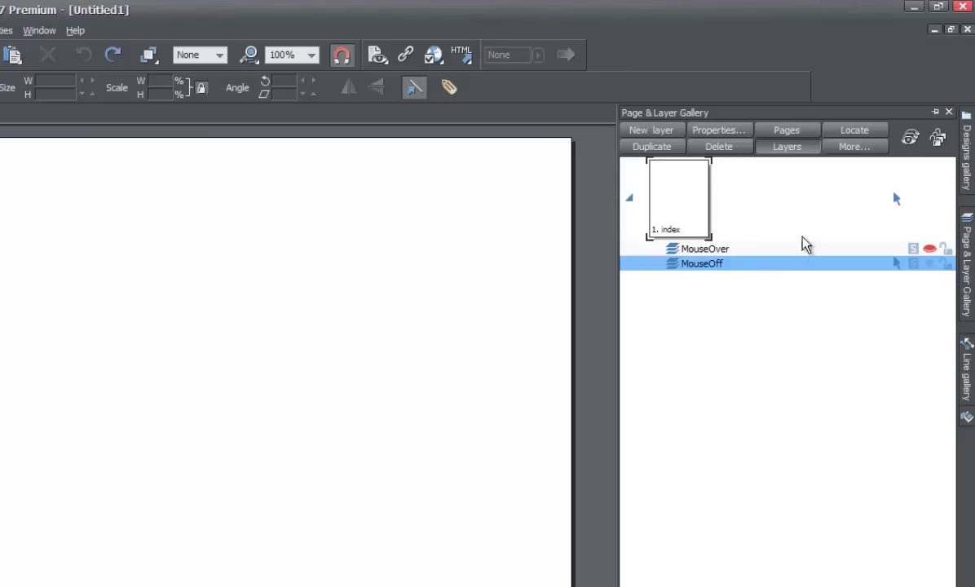
click(936, 114)
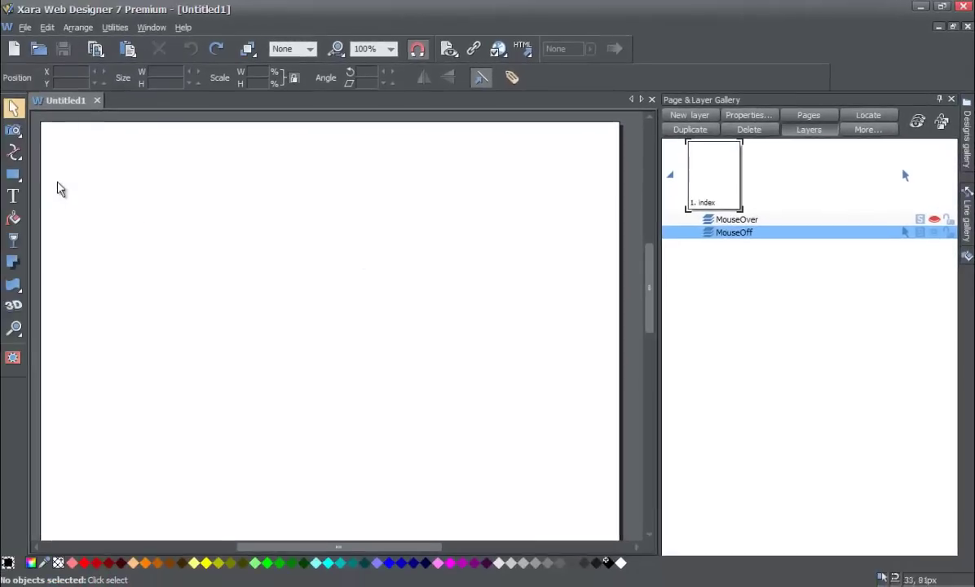
Draw a rounded rectangle on the left of the page and colour it olive yellow
click(21, 179)
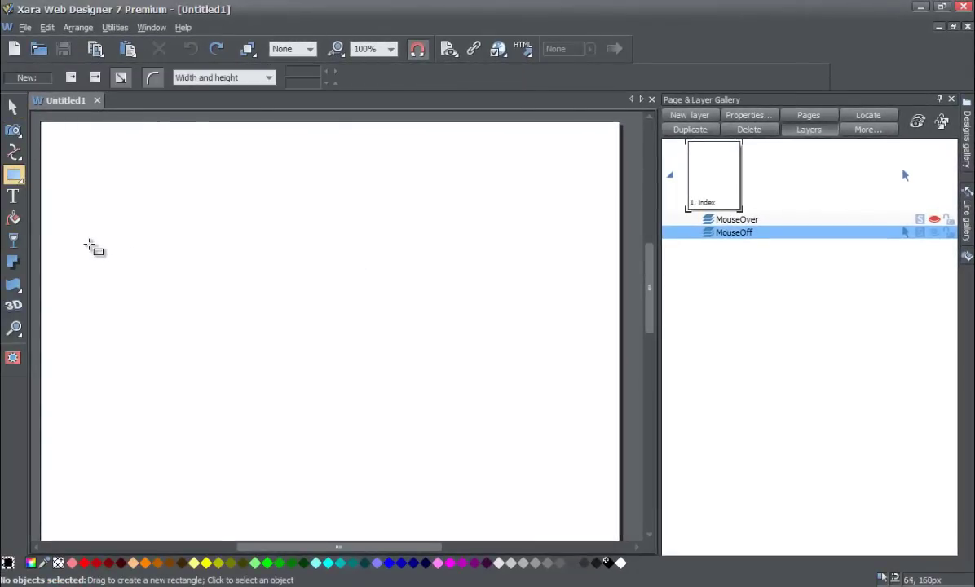
drag(88, 232, 213, 333)
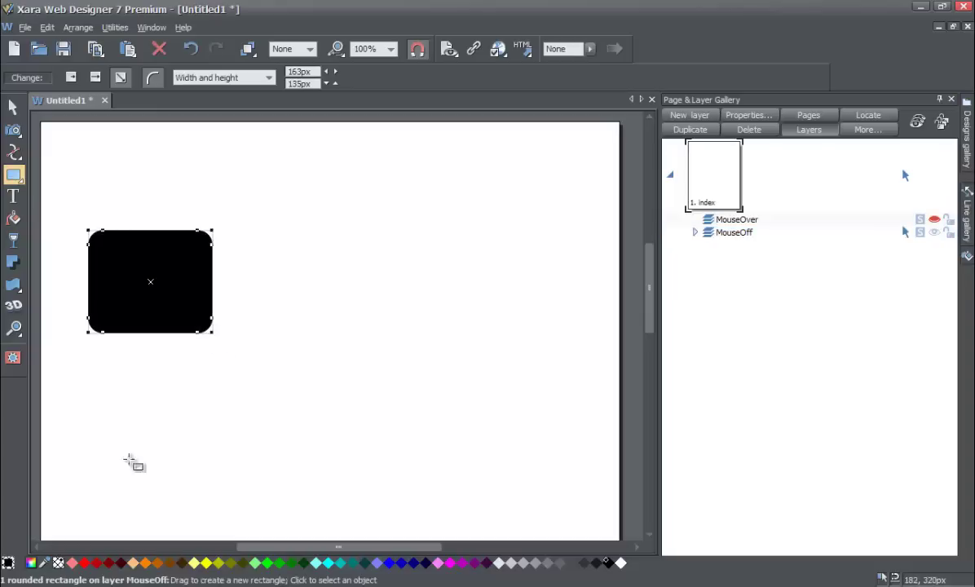
click(31, 563)
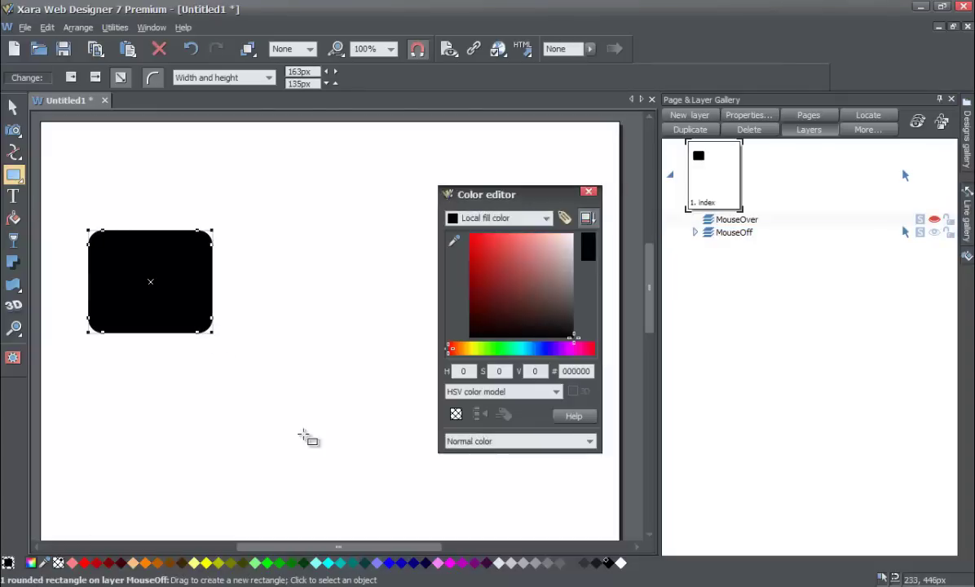
click(474, 263)
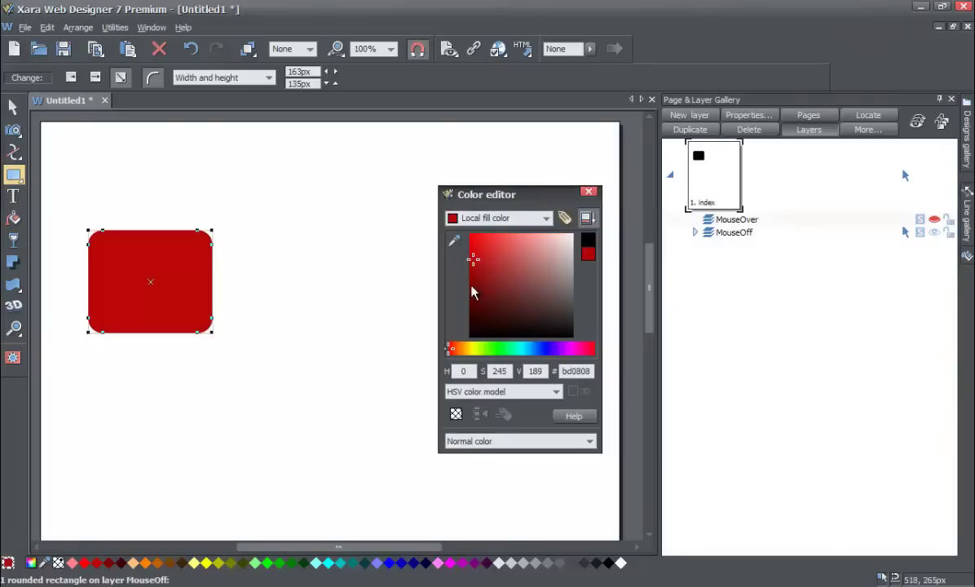
click(473, 349)
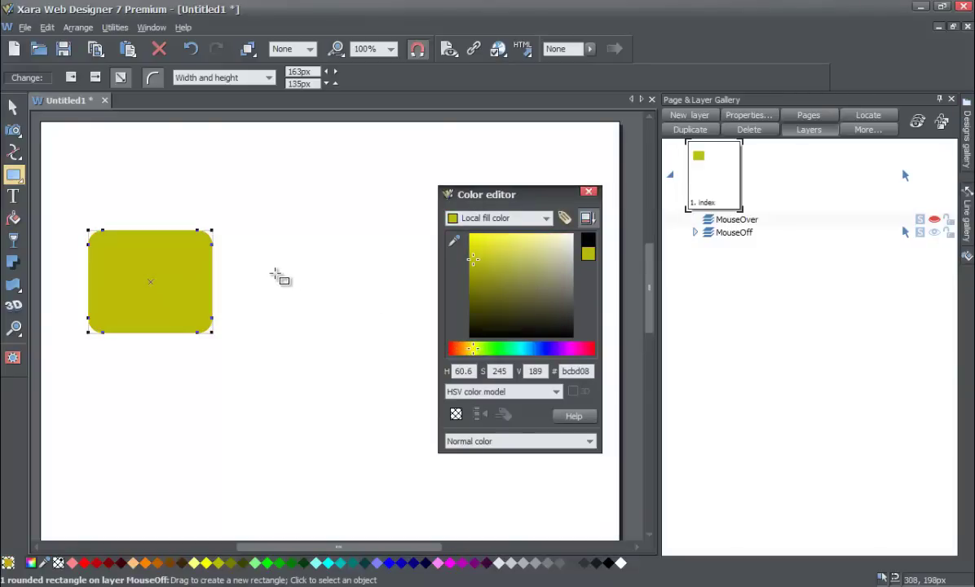
Add a teal rounded rectangle centre-left and a light cyan one near the upper middle
mouse_move(237, 313)
mouse_down()
mouse_move(337, 407)
mouse_move(358, 410)
mouse_up()
drag(473, 349, 526, 349)
mouse_move(309, 212)
mouse_down()
mouse_move(393, 252)
mouse_move(417, 292)
mouse_up()
drag(466, 263, 540, 247)
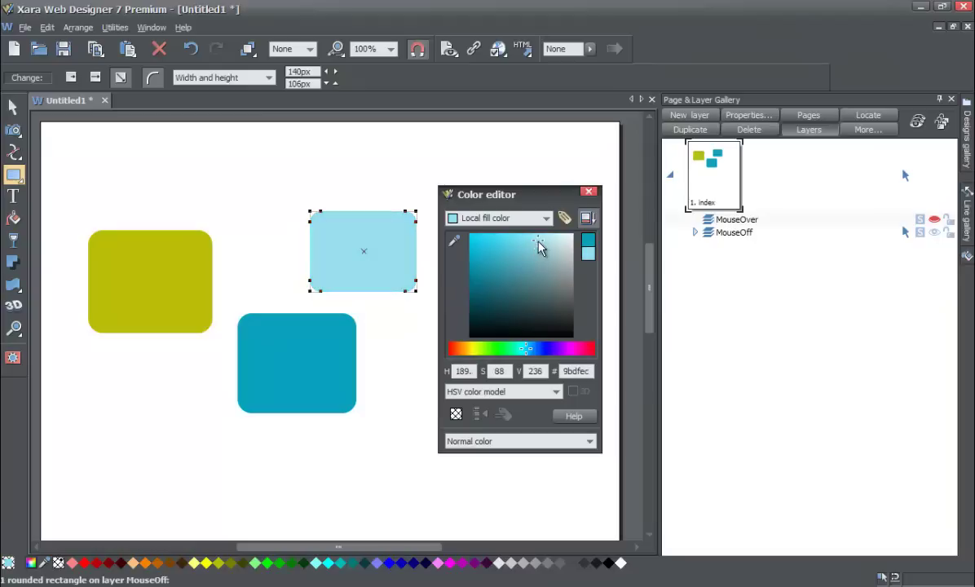
click(588, 191)
click(13, 107)
click(187, 211)
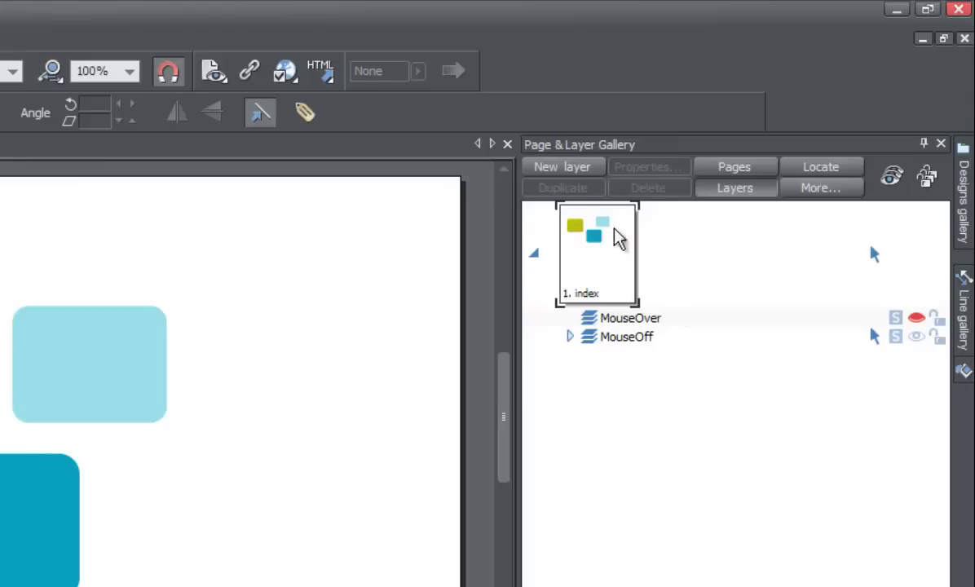
Create a layer named Firstlayer and drag it between MouseOver and MouseOff
click(573, 167)
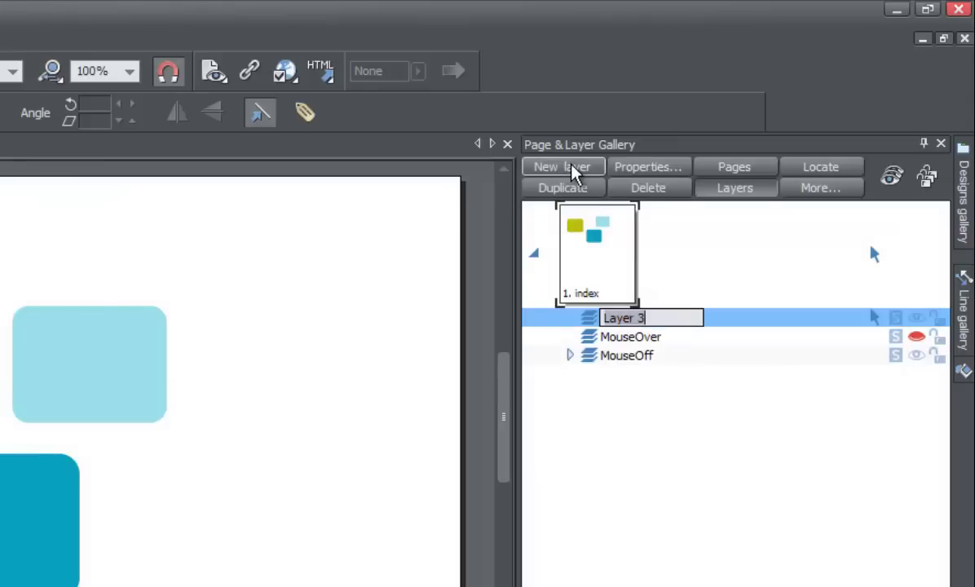
text(Firstlayer)
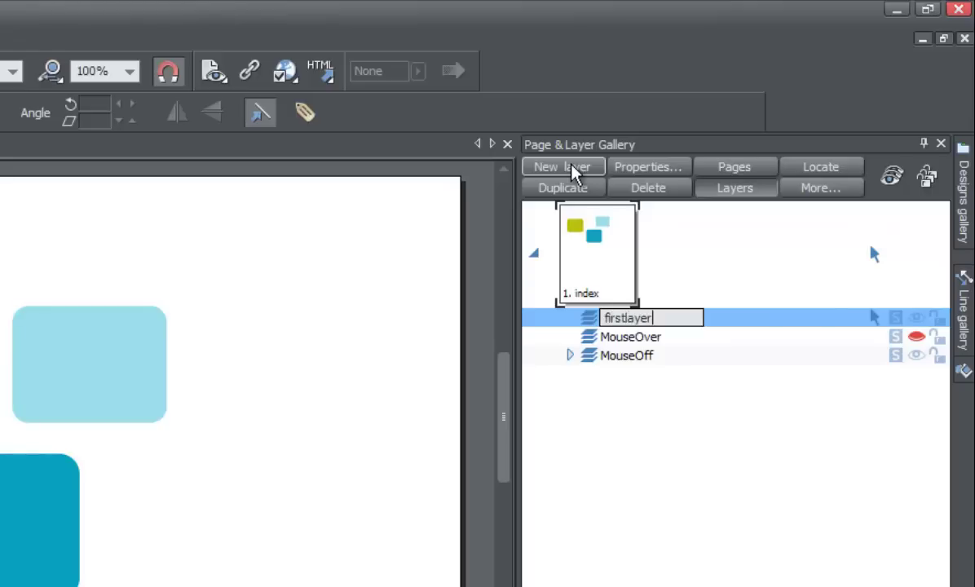
key(Return)
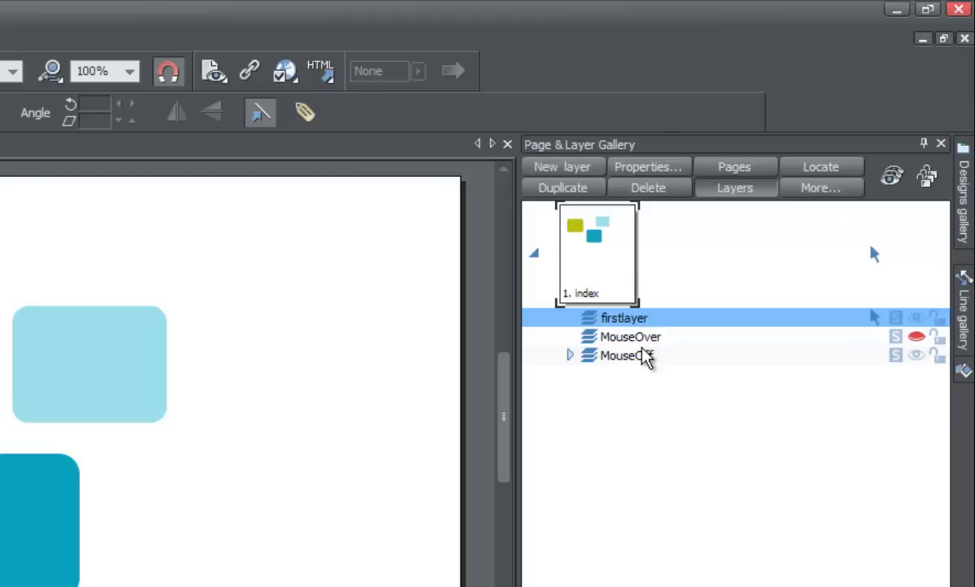
drag(644, 356, 644, 355)
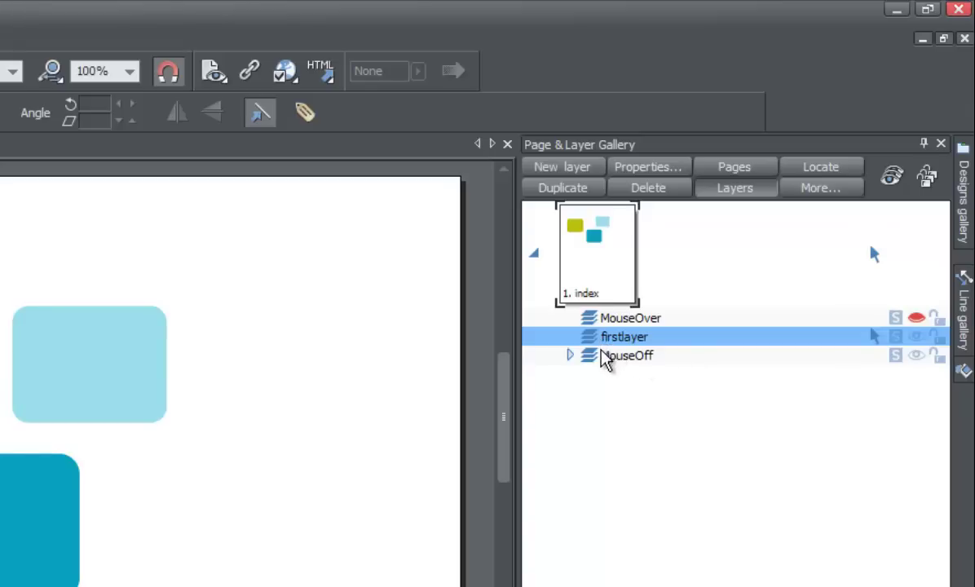
mouse_move(590, 361)
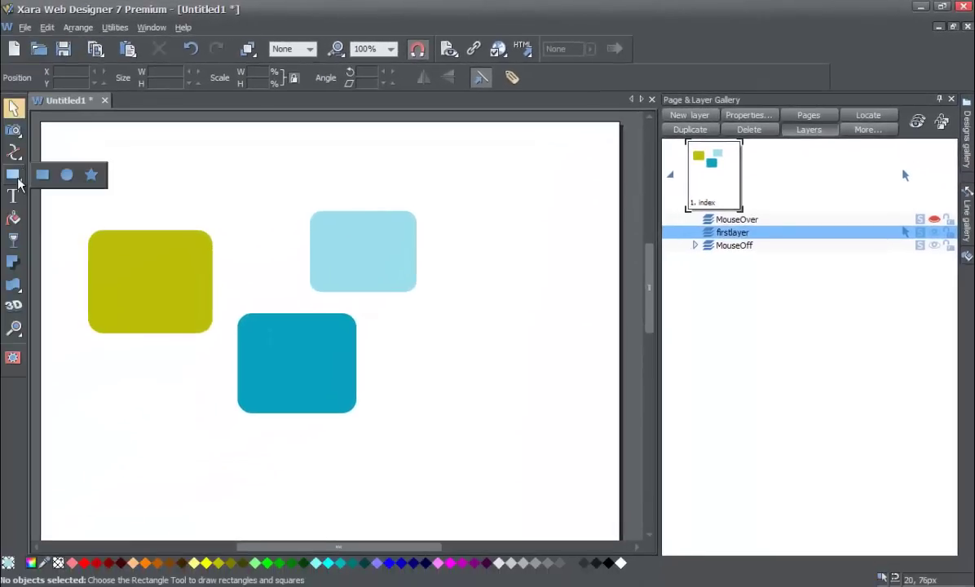
Draw a deep amber-brown rounded rectangle overlapping the yellow one on firstlayer
click(17, 183)
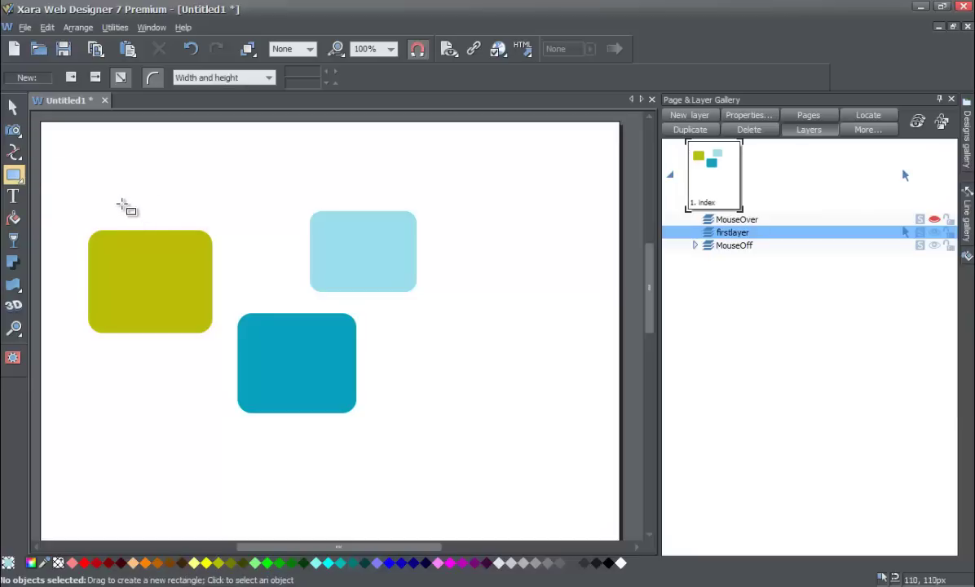
drag(127, 191, 258, 291)
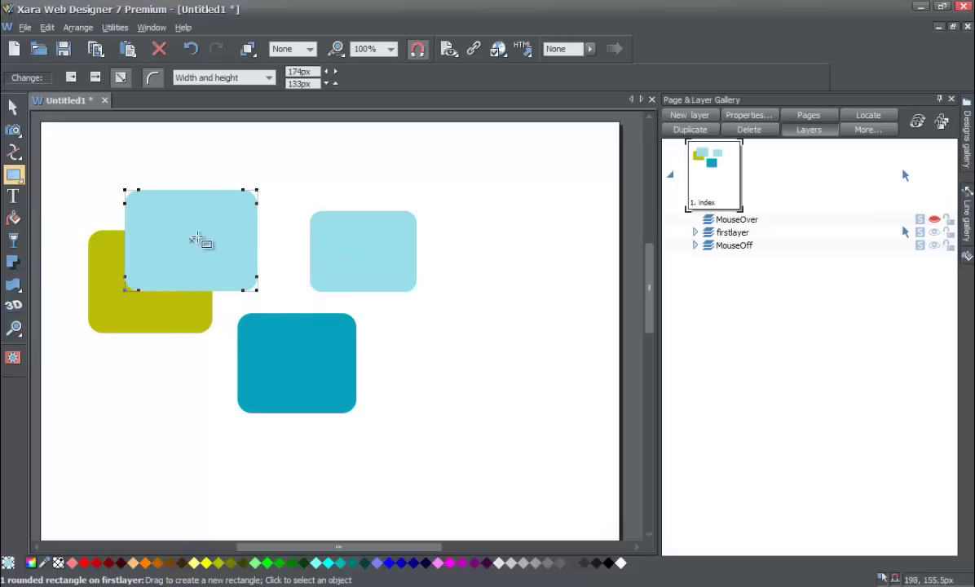
click(31, 562)
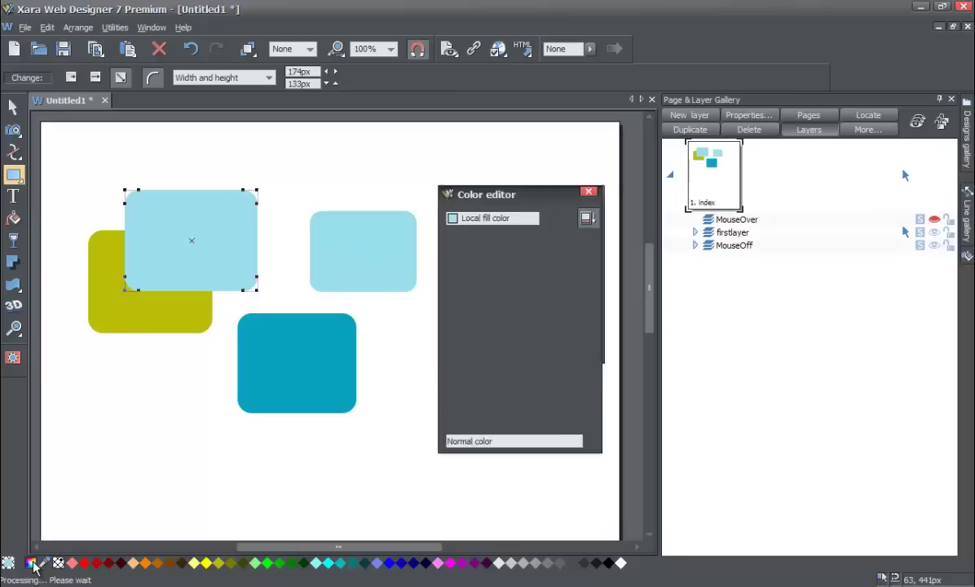
click(473, 350)
drag(474, 351, 463, 349)
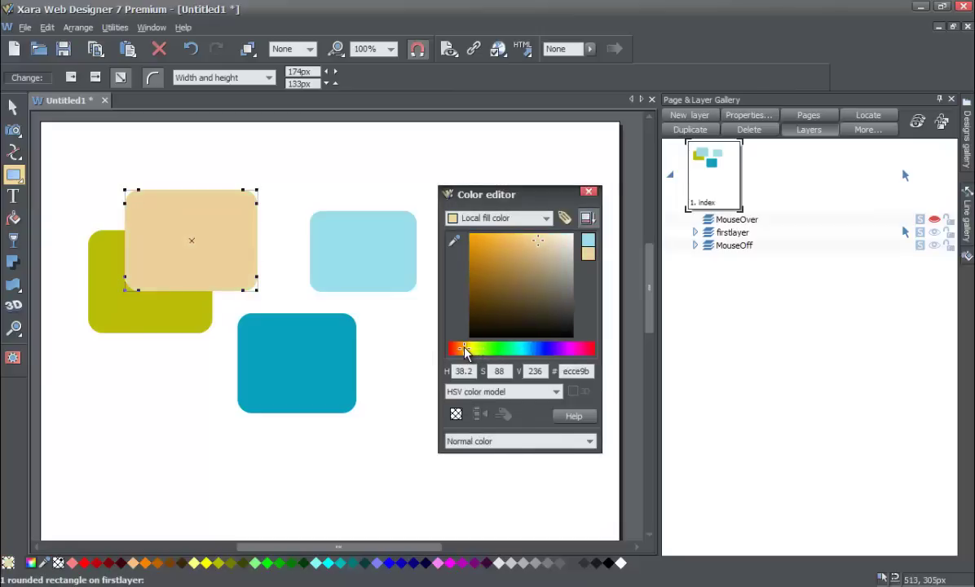
click(480, 266)
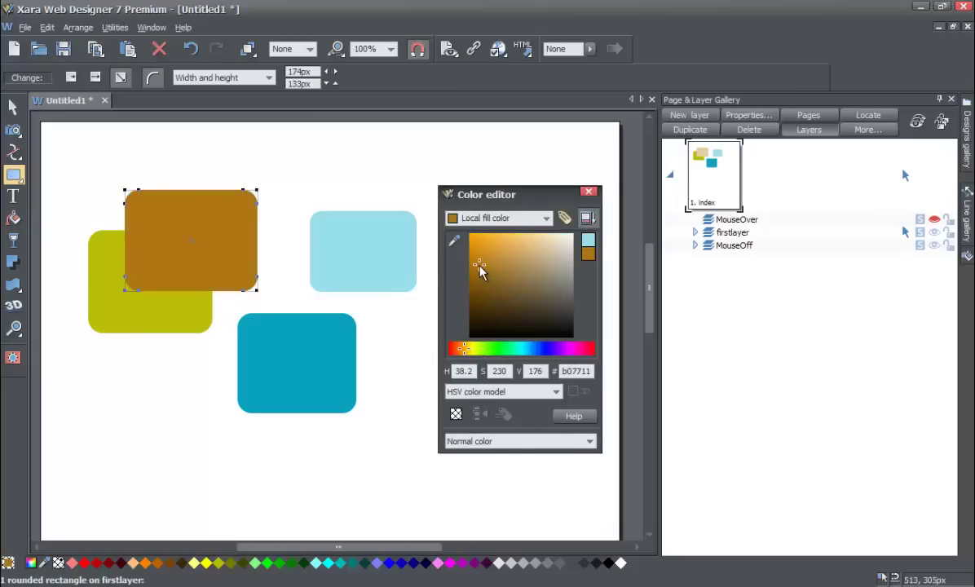
Draw a light lime green (b7ff68) rounded rectangle overlapping the teal one
drag(284, 280, 394, 376)
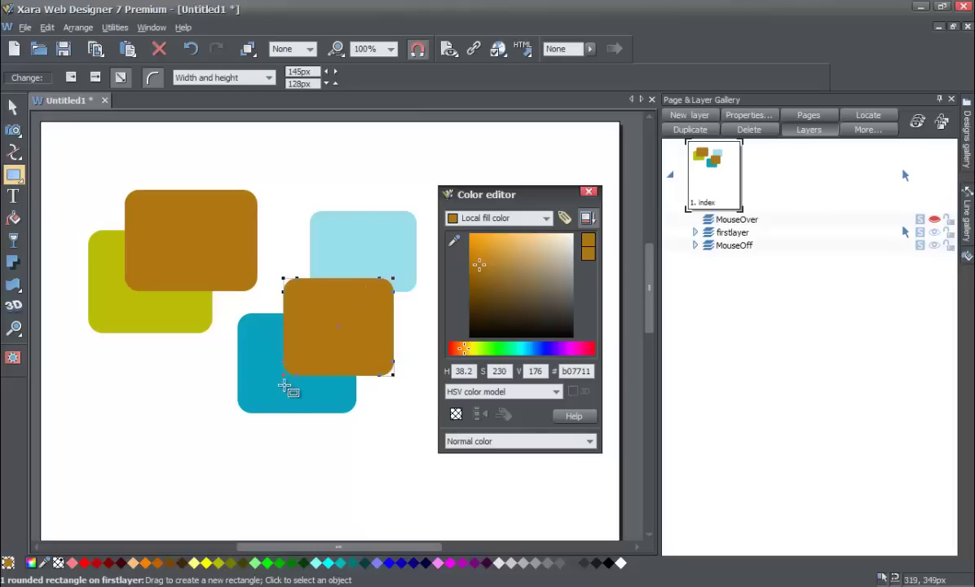
click(488, 350)
mouse_move(495, 357)
mouse_down()
mouse_move(511, 354)
mouse_move(485, 352)
mouse_up()
drag(496, 270, 513, 237)
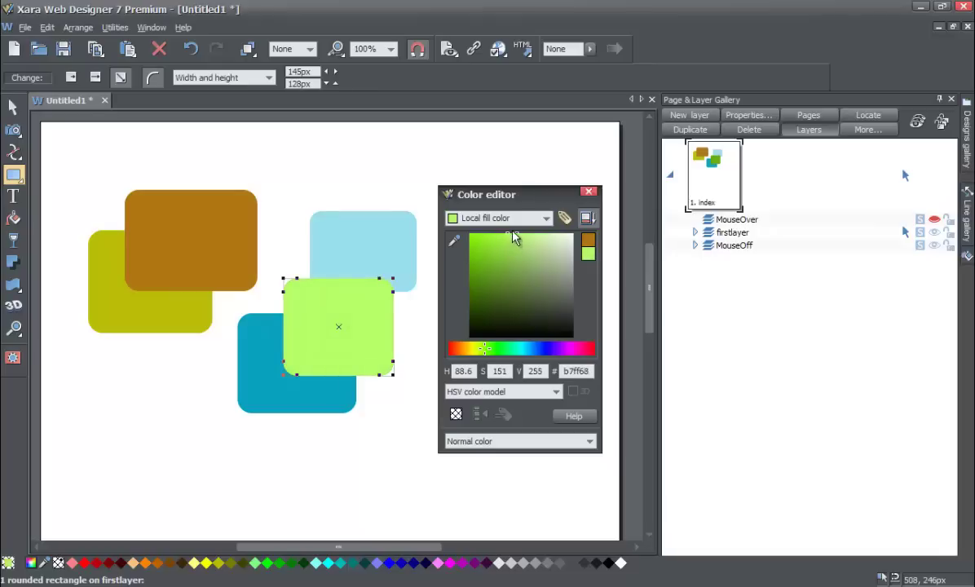
click(589, 192)
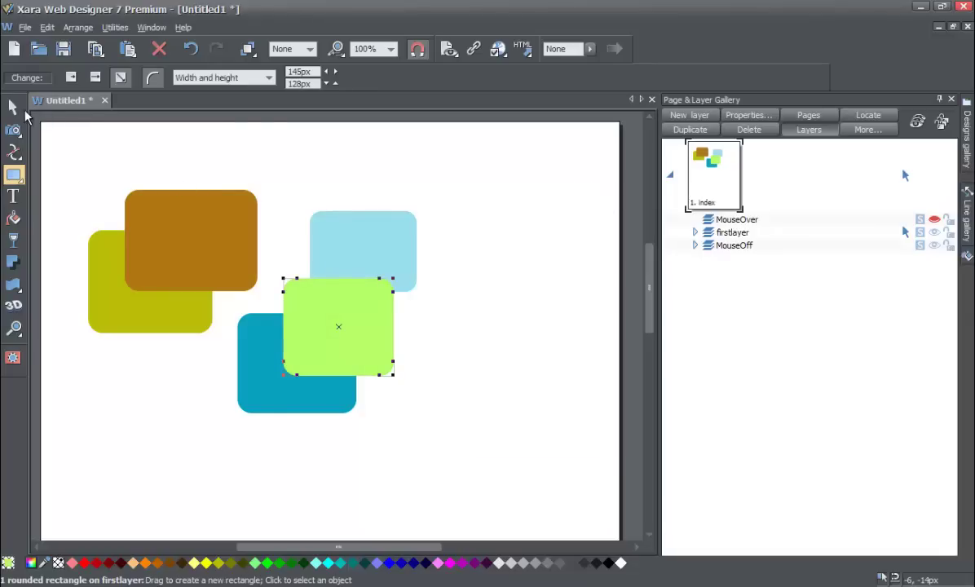
click(13, 107)
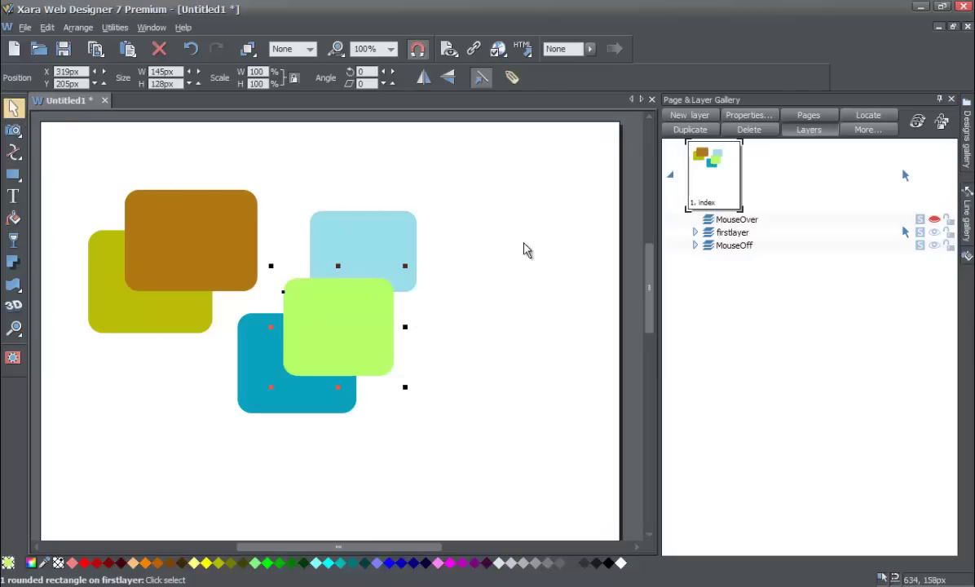
click(538, 301)
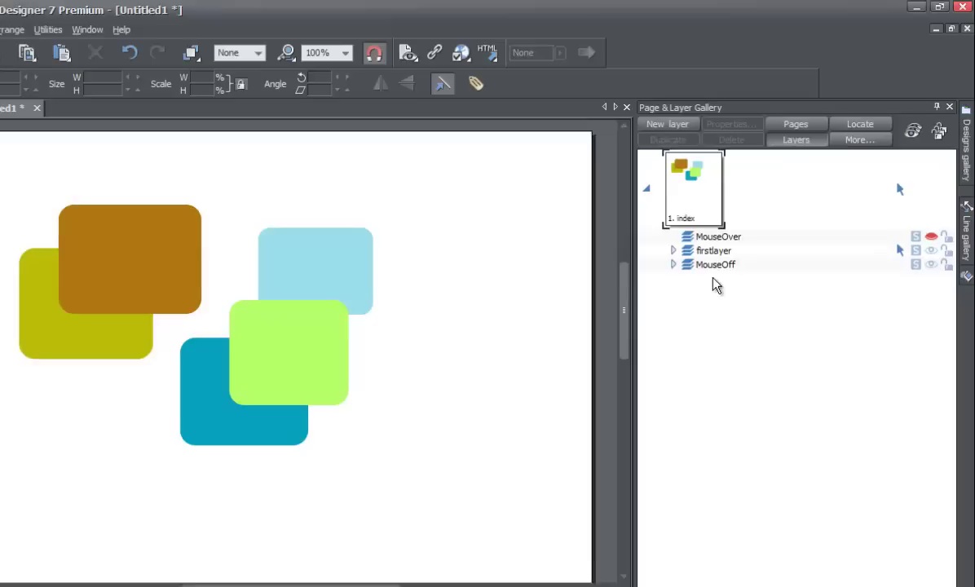
mouse_move(688, 275)
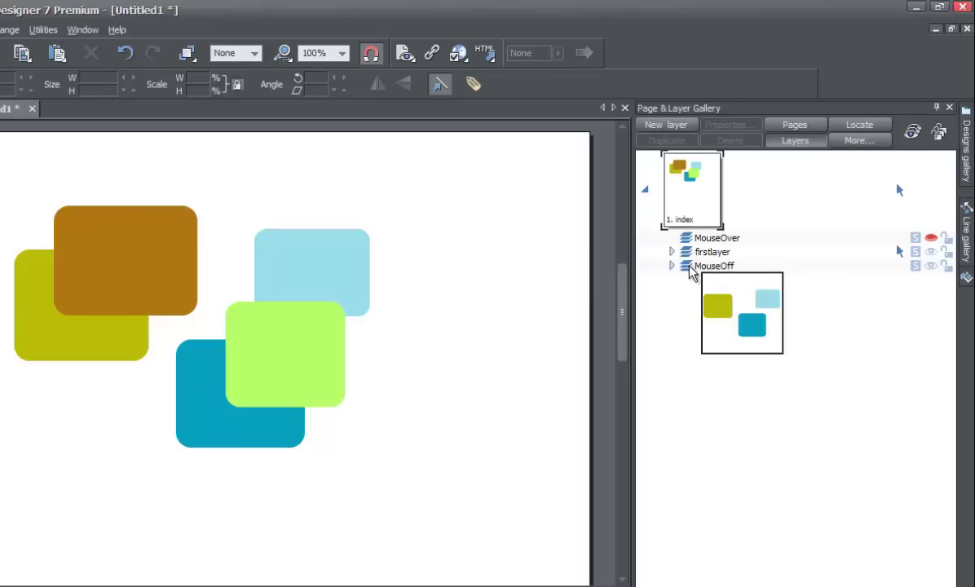
click(732, 256)
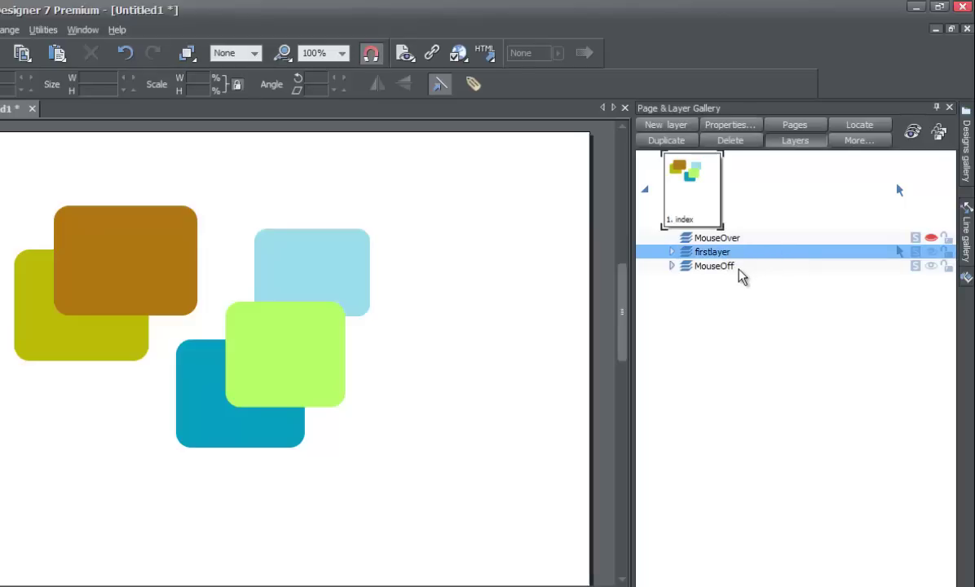
click(738, 269)
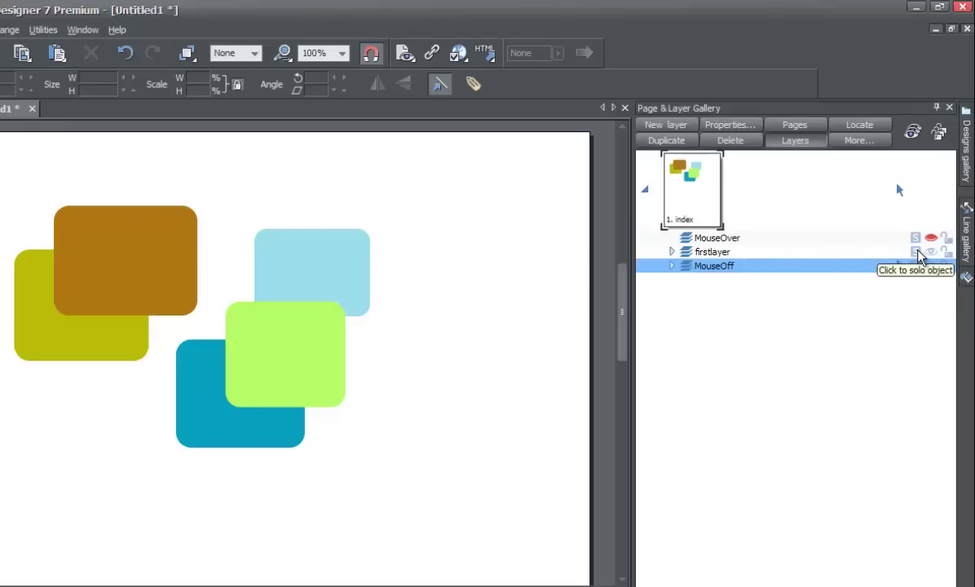
click(805, 253)
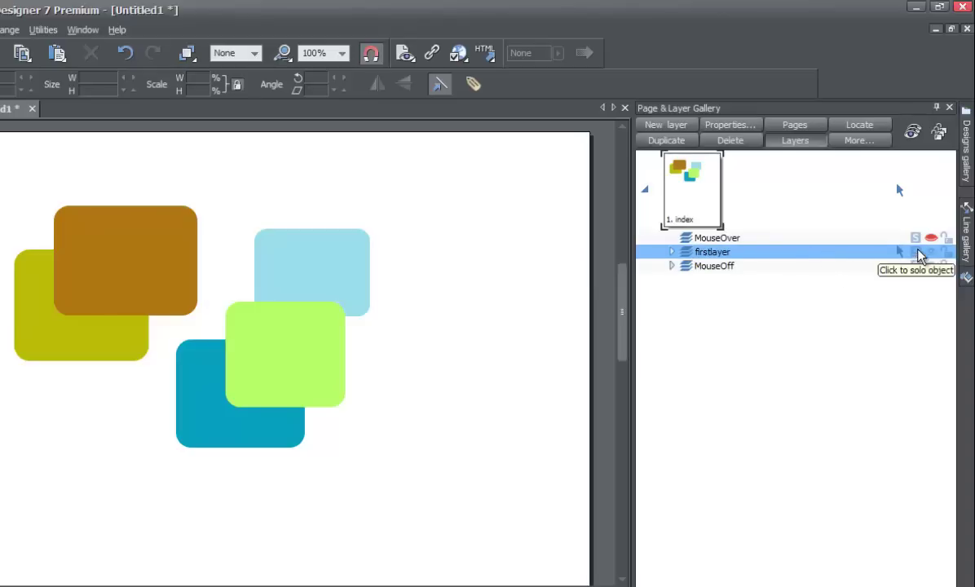
click(819, 265)
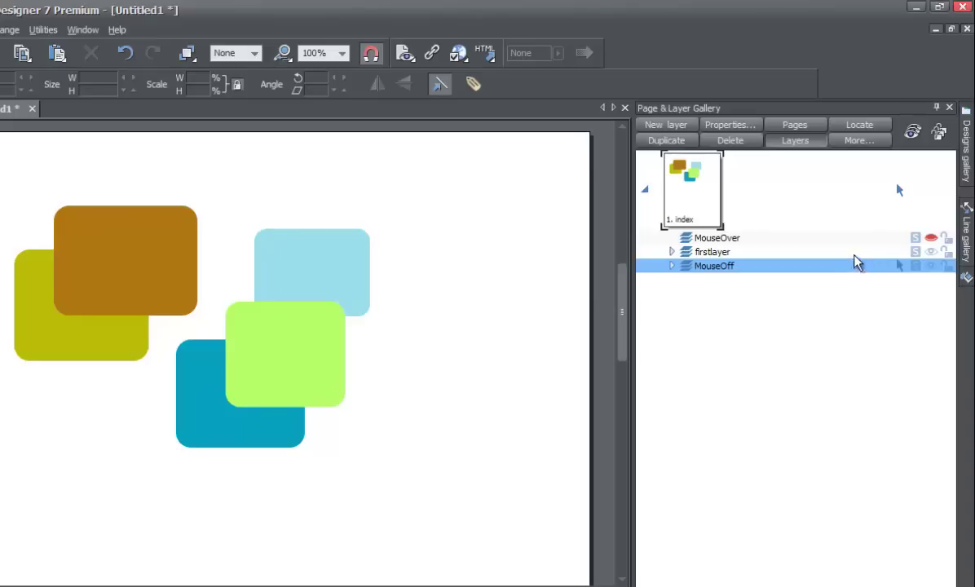
click(916, 253)
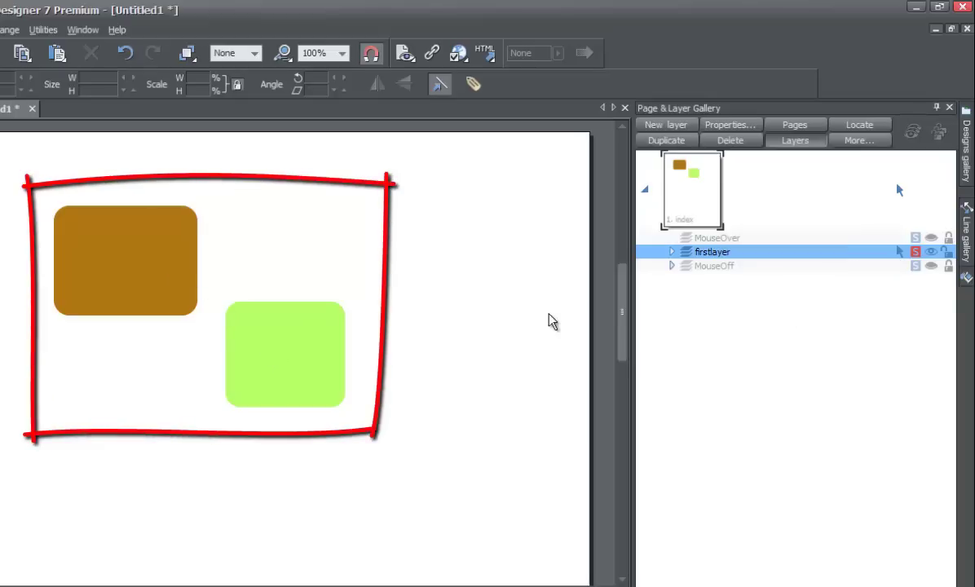
With firstlayer soloed, nudge its green and brown rectangles down-right, then toggle solo off, on, off
mouse_move(690, 257)
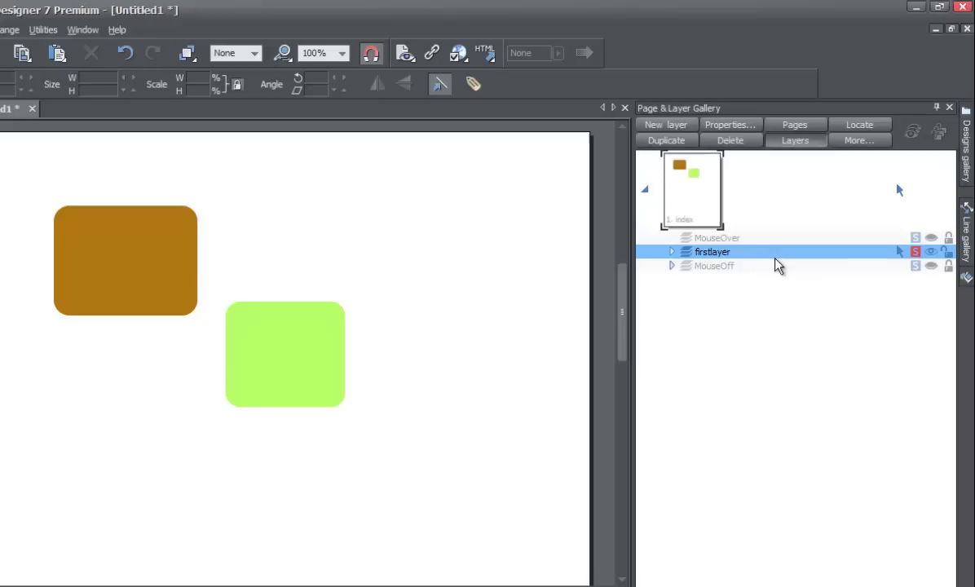
mouse_move(269, 352)
mouse_down()
mouse_move(257, 392)
mouse_move(254, 351)
mouse_move(273, 350)
mouse_move(257, 363)
mouse_move(273, 356)
mouse_up()
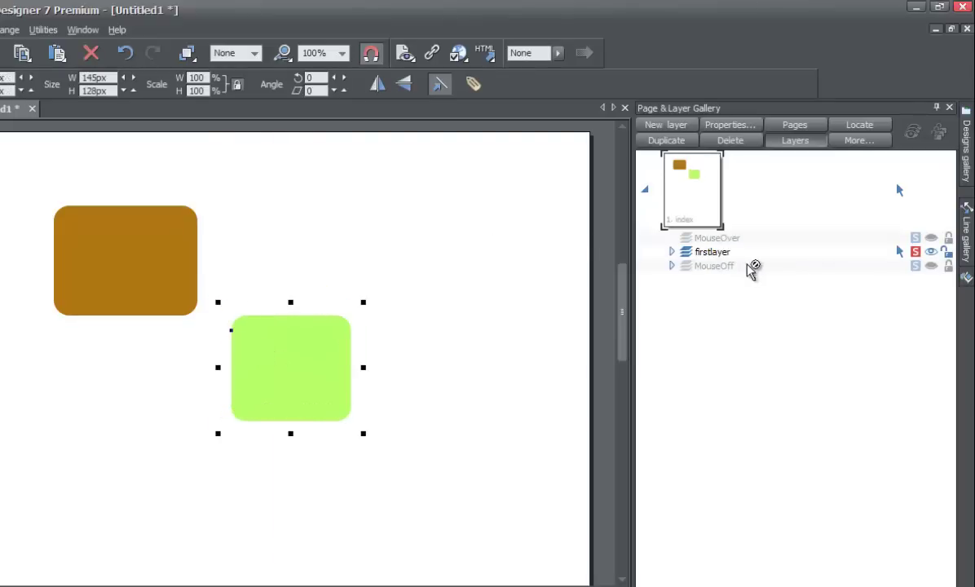
drag(135, 286, 145, 300)
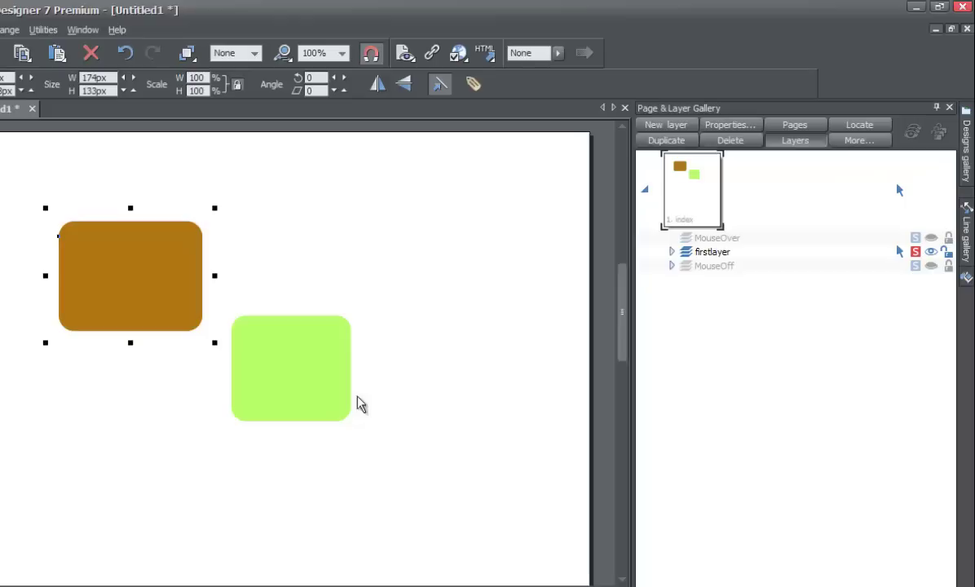
click(916, 255)
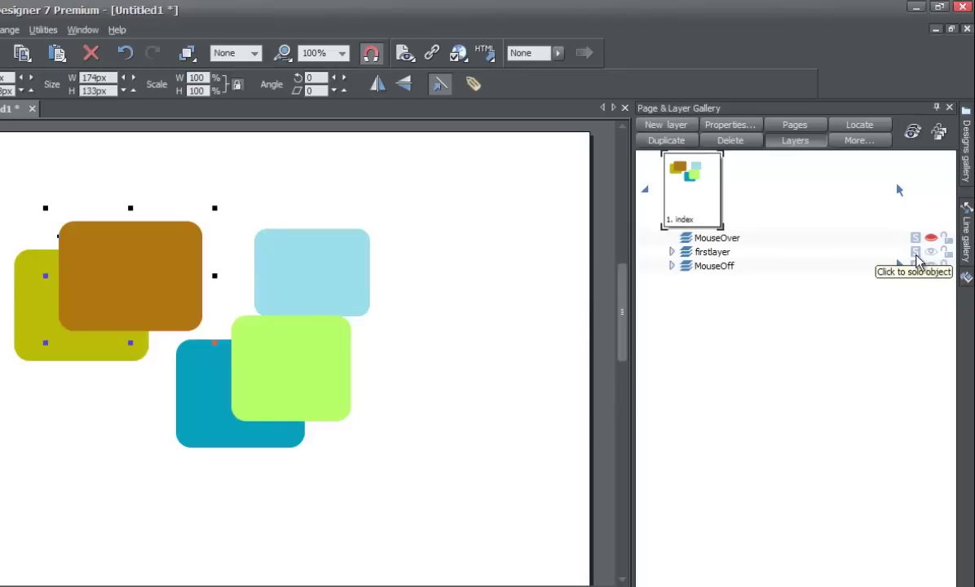
click(917, 254)
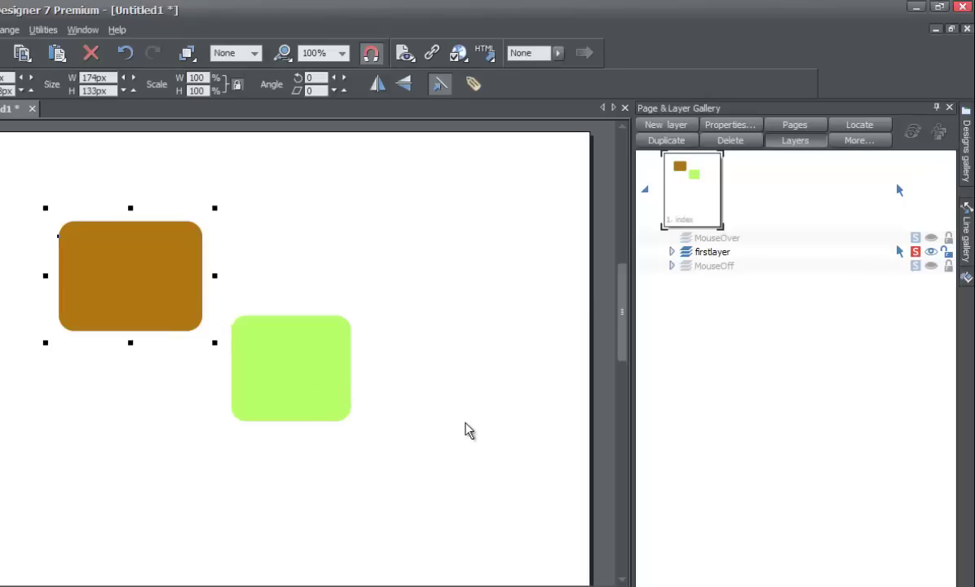
click(916, 254)
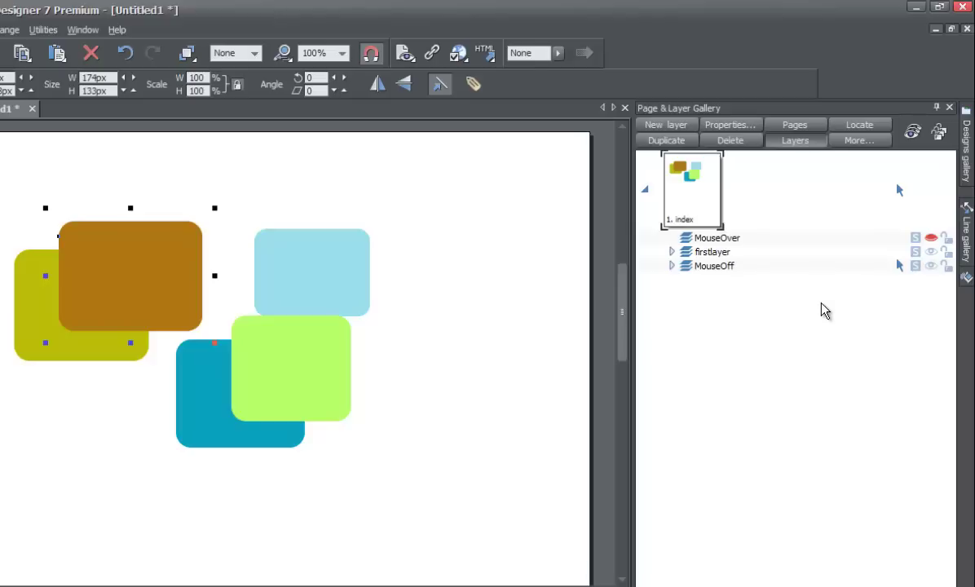
Select the firstlayer and MouseOff rows, then lock firstlayer with its padlock icon
click(812, 259)
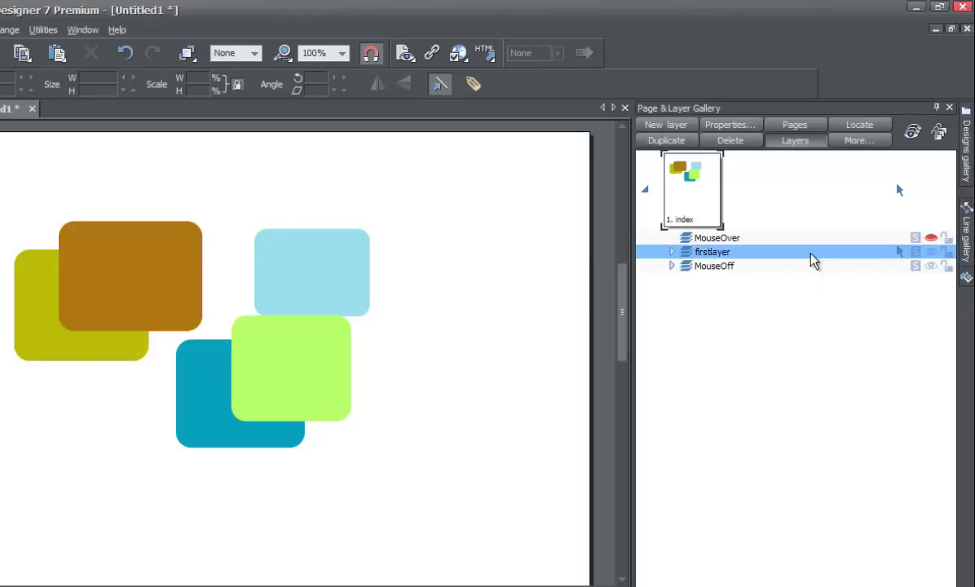
click(821, 267)
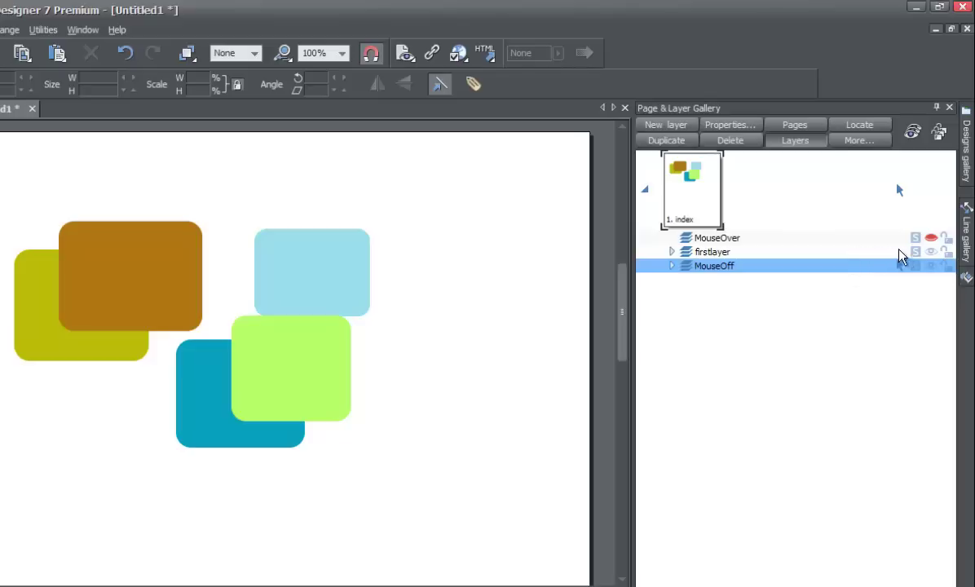
click(949, 252)
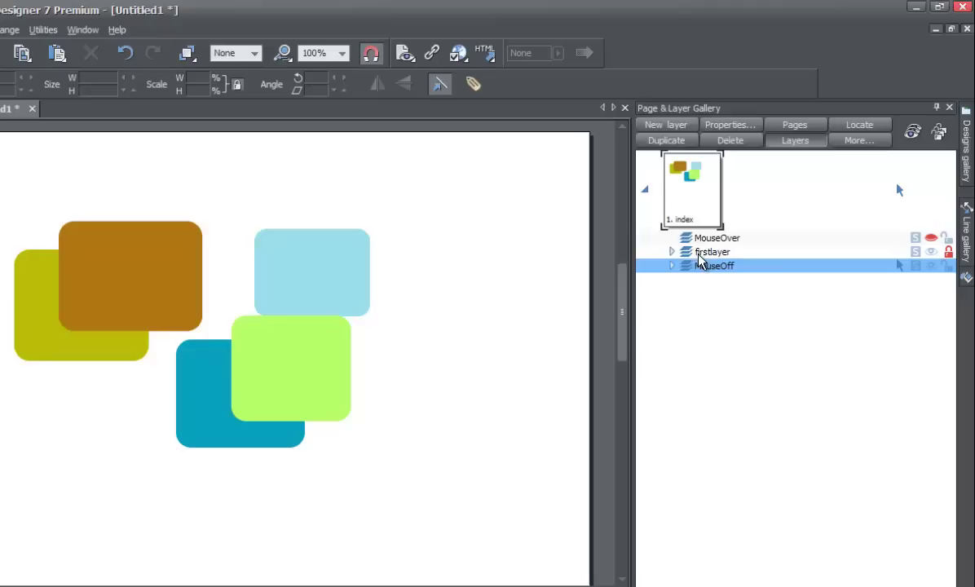
mouse_move(692, 259)
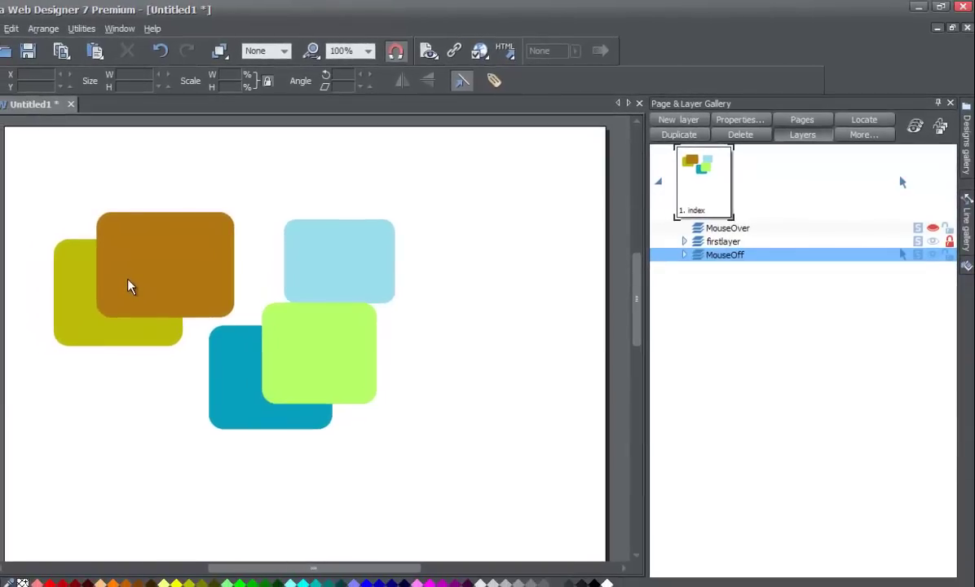
Move the yellow-green rectangle up-right, tuck the teal one behind the green, then unlock firstlayer
drag(124, 292, 151, 285)
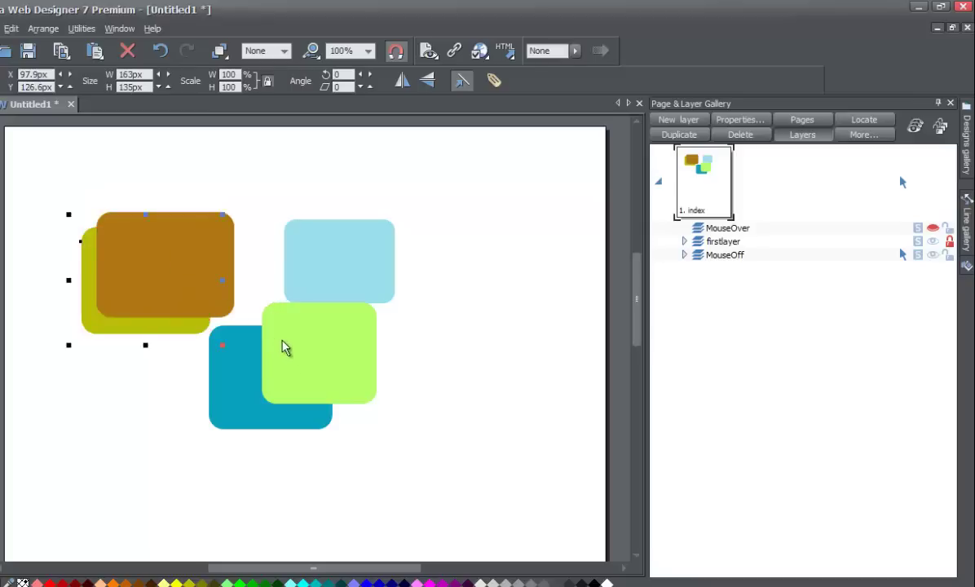
drag(249, 366, 309, 351)
key(Escape)
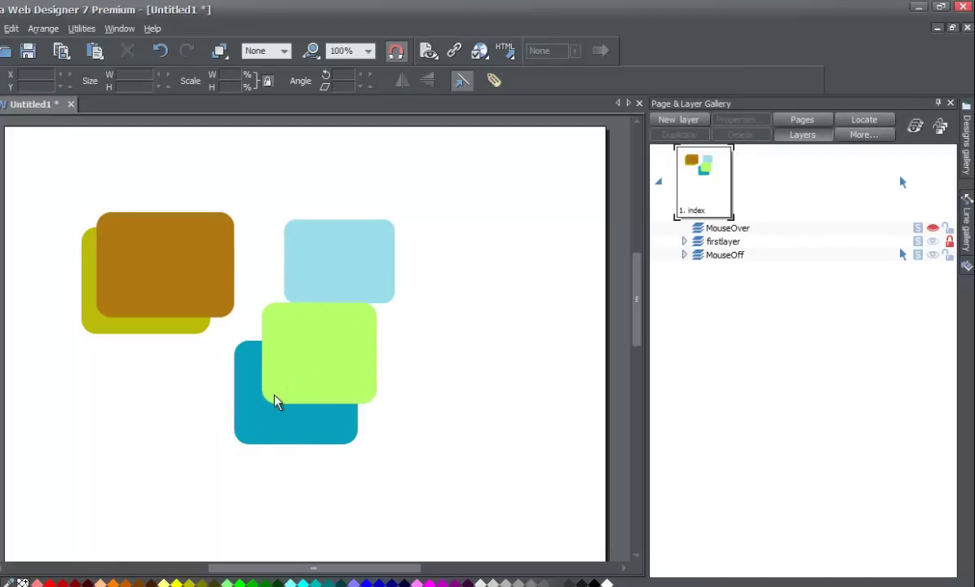
drag(287, 427, 319, 355)
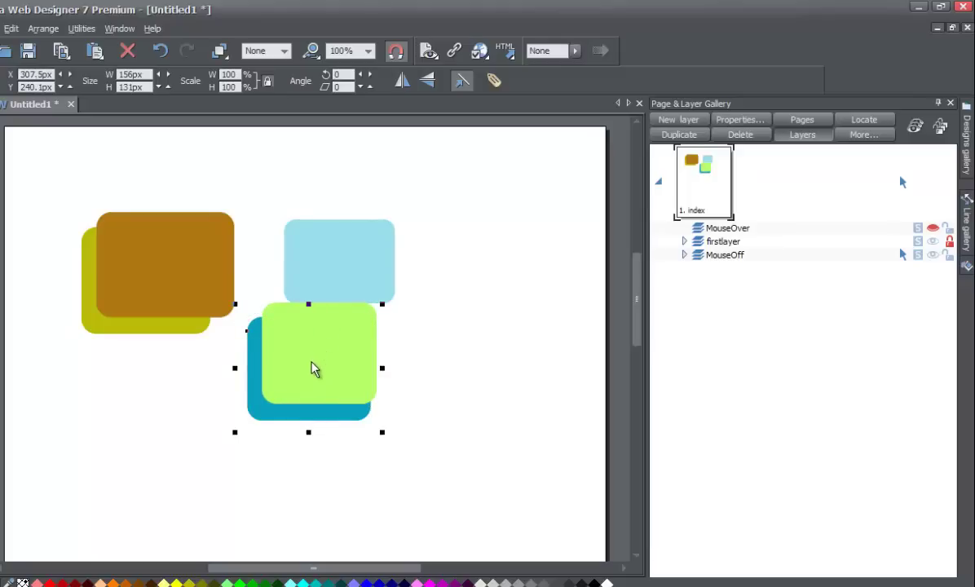
mouse_move(310, 368)
mouse_down()
mouse_move(318, 381)
mouse_move(326, 374)
mouse_move(309, 368)
mouse_move(337, 364)
mouse_move(322, 364)
mouse_up()
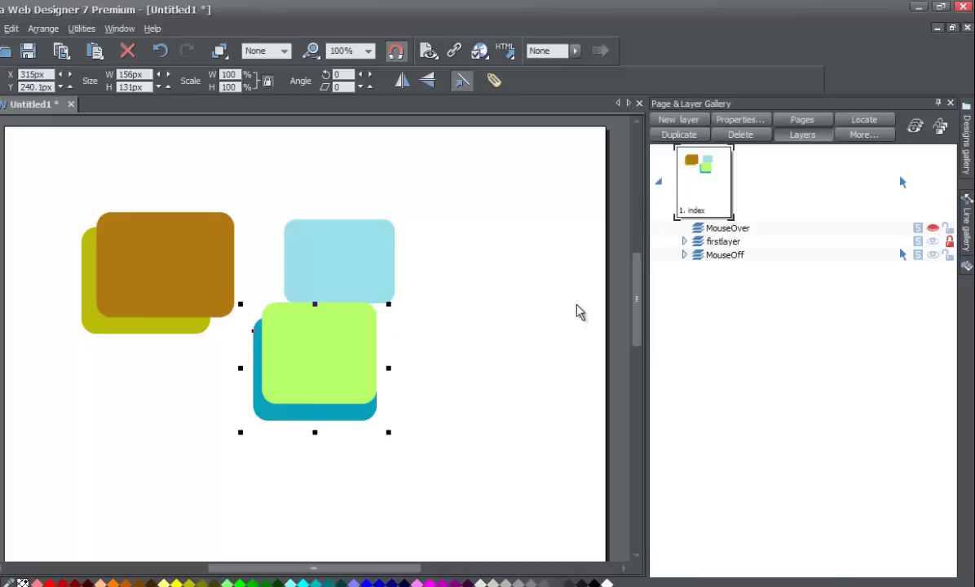
click(949, 244)
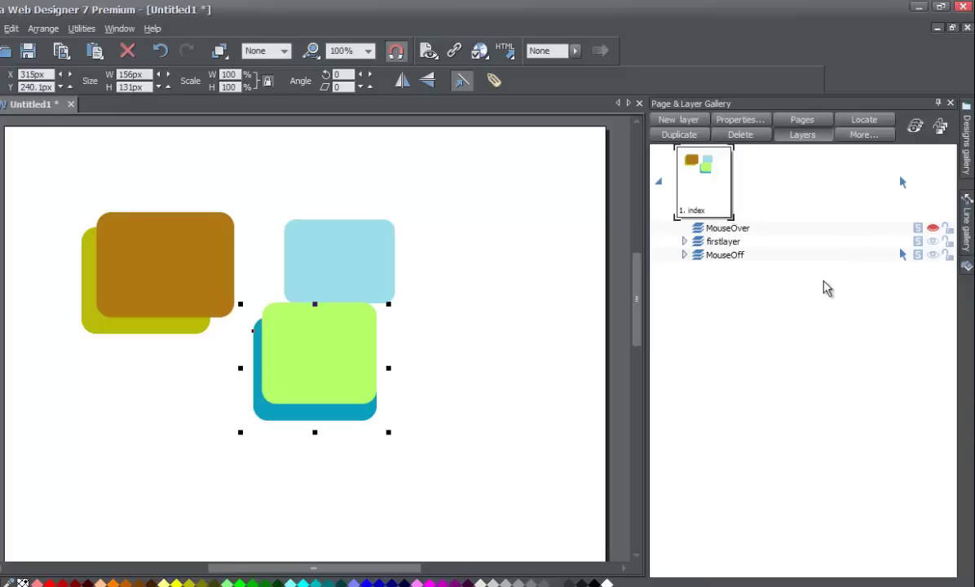
Add a layer named secondlayer and drag it just below MouseOver
click(692, 120)
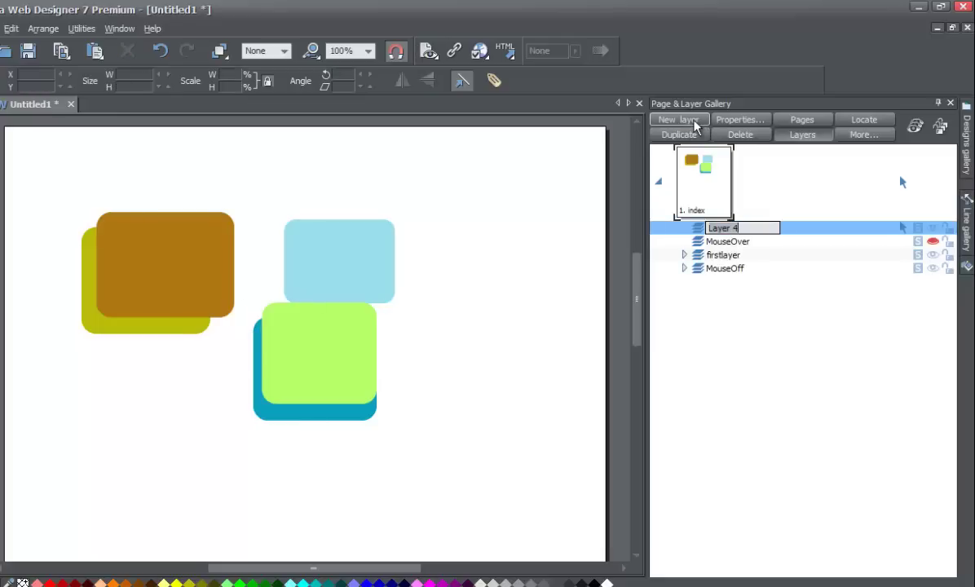
text(secondl)
key(Return)
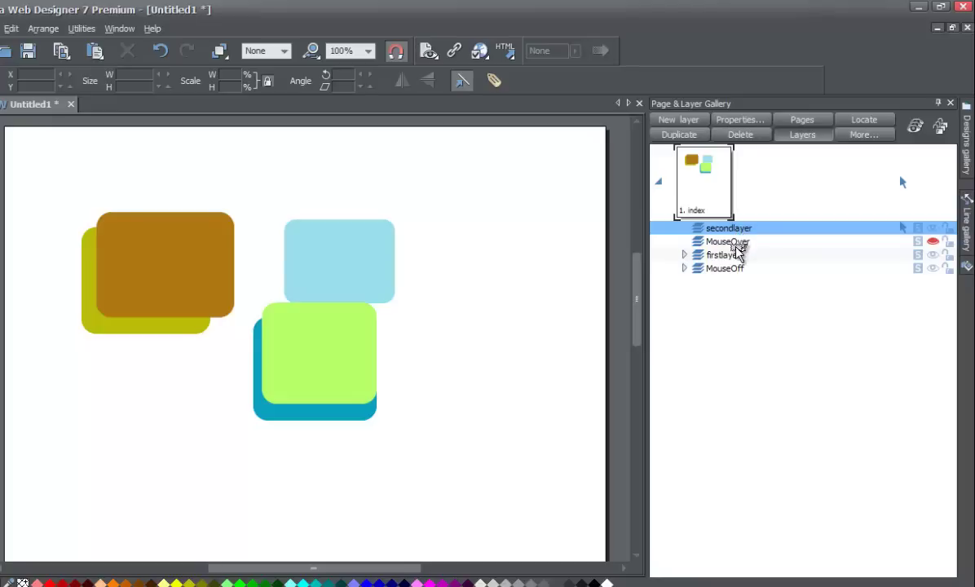
drag(738, 251, 737, 255)
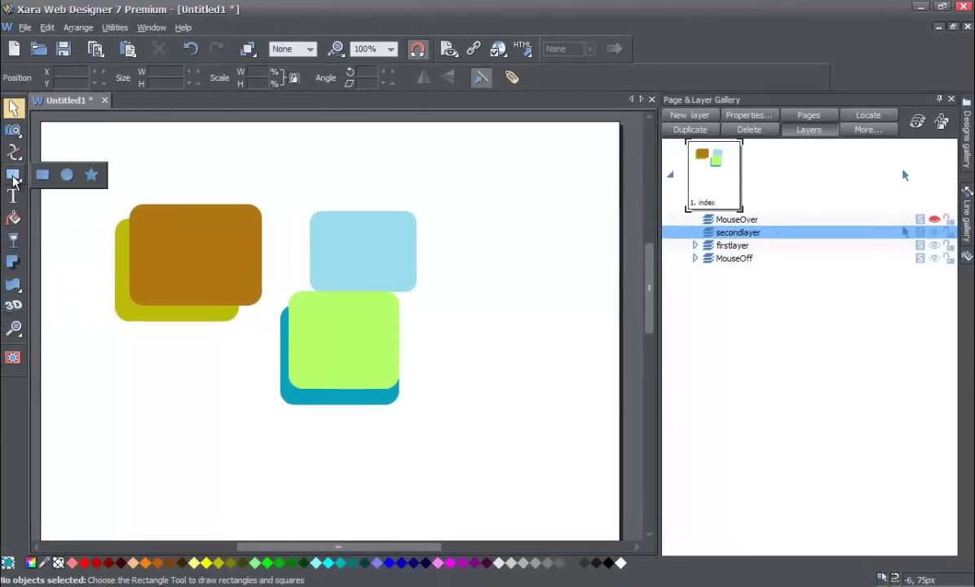
Draw a bright orange rounded square over the brown rectangle
click(13, 177)
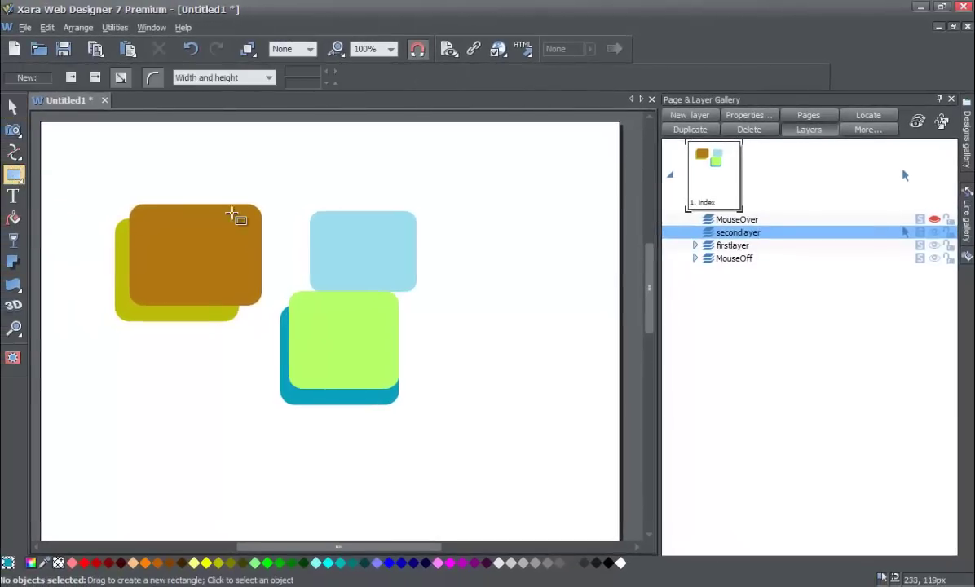
drag(185, 183, 276, 268)
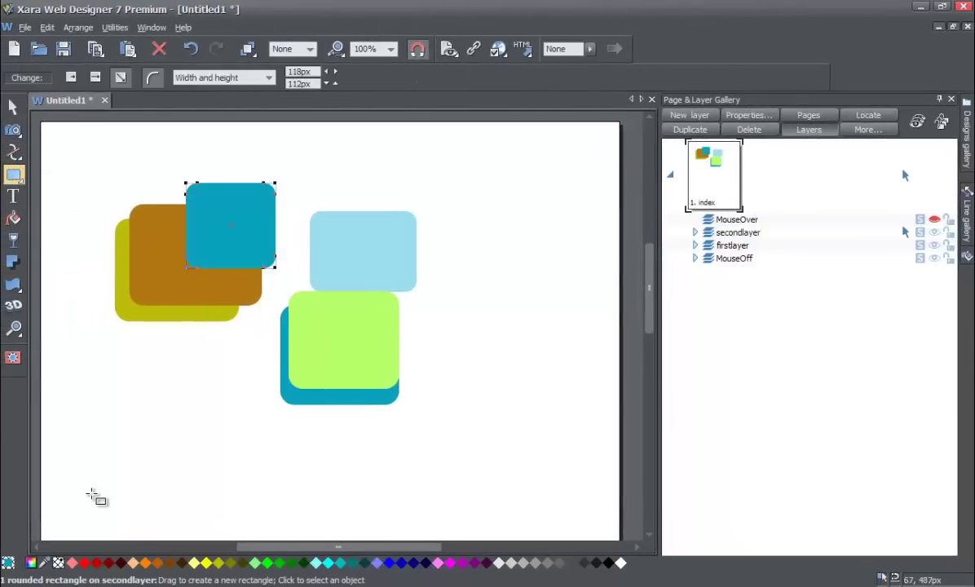
click(31, 563)
drag(470, 348, 462, 348)
drag(478, 261, 469, 235)
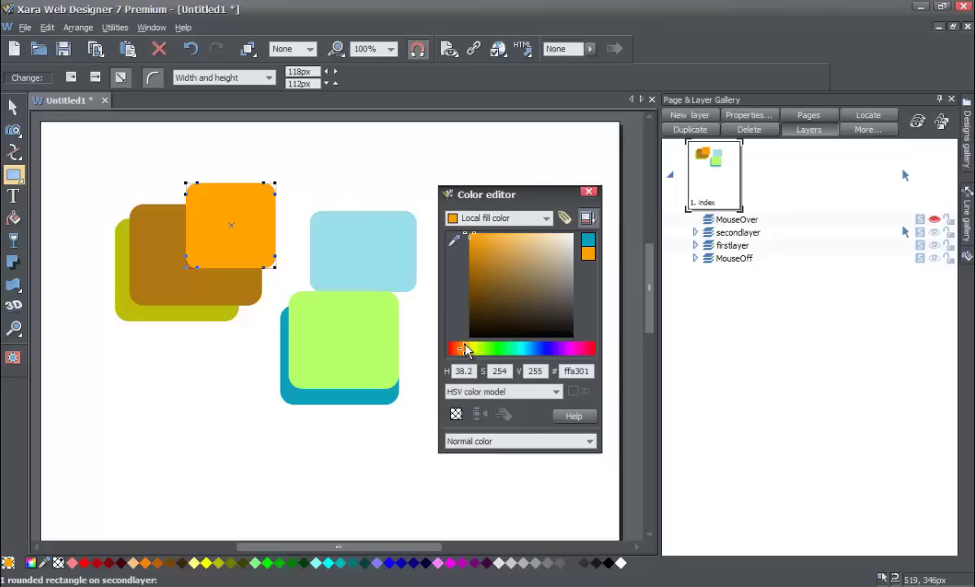
Draw a pure red (ff0000) rounded rectangle over the light-blue one and shift it up-right
drag(310, 196, 413, 317)
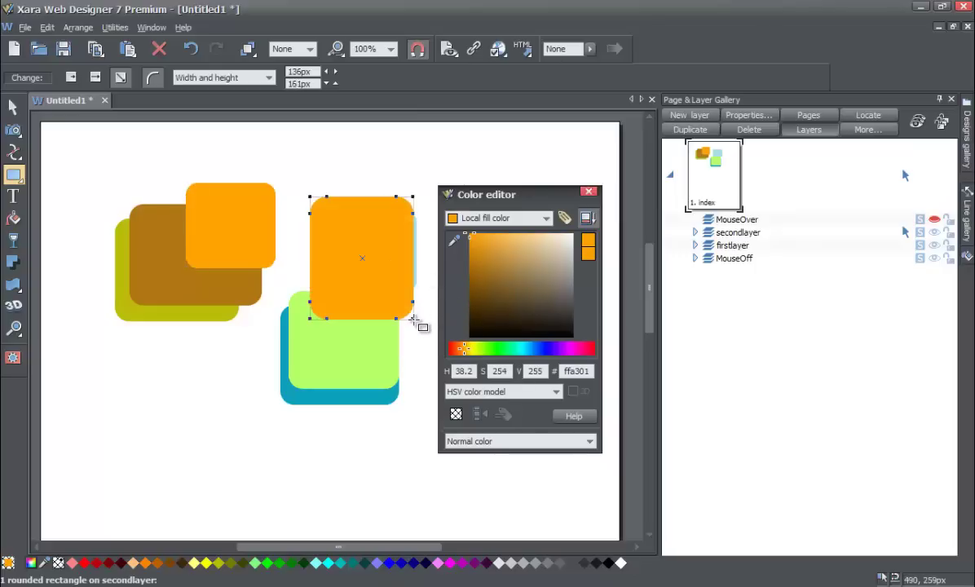
click(21, 106)
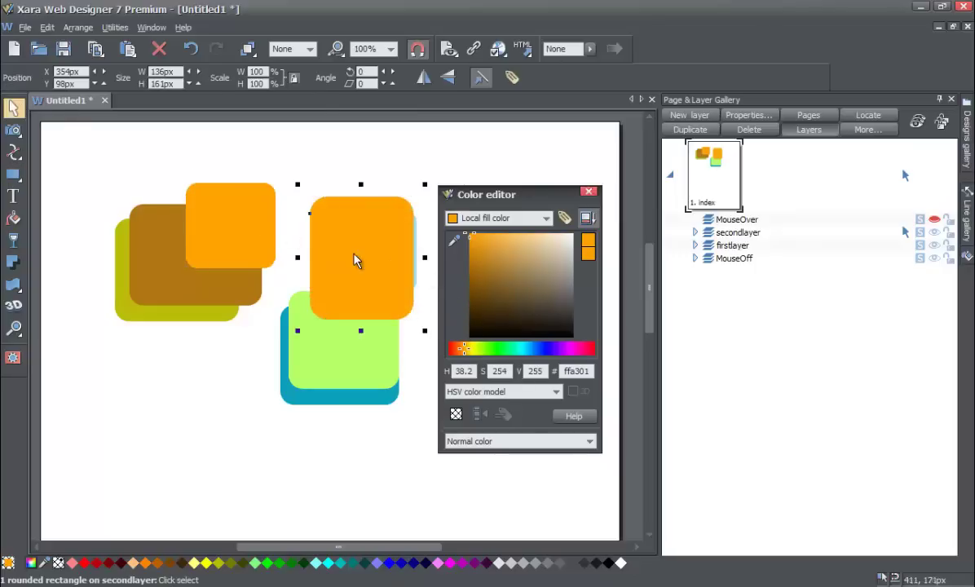
drag(355, 257, 338, 273)
drag(462, 350, 474, 352)
drag(487, 250, 551, 216)
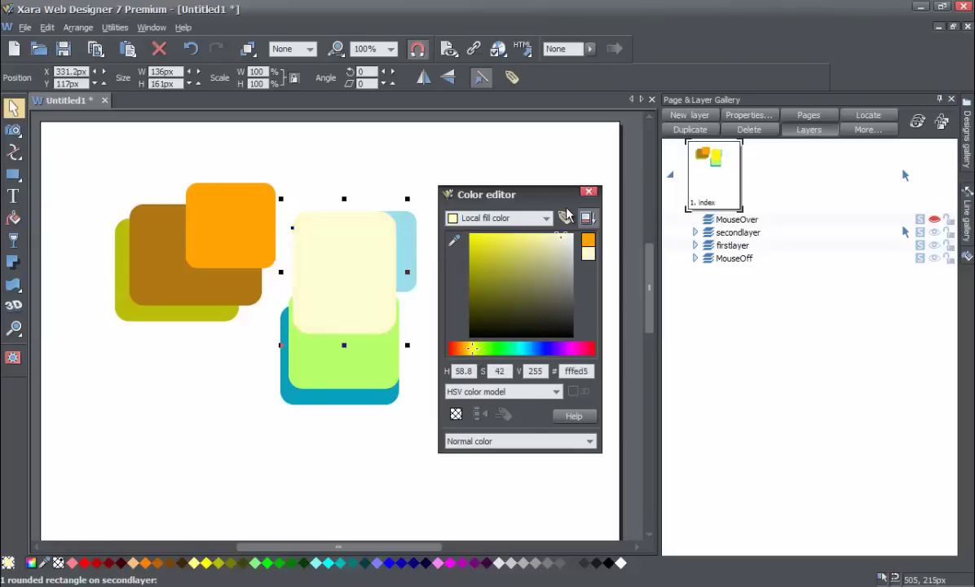
drag(490, 351, 526, 350)
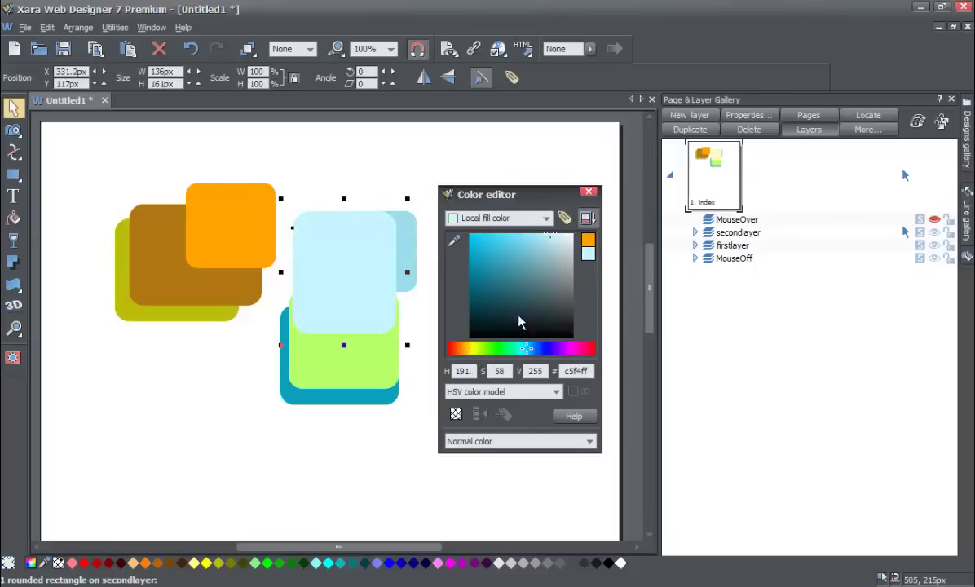
click(478, 247)
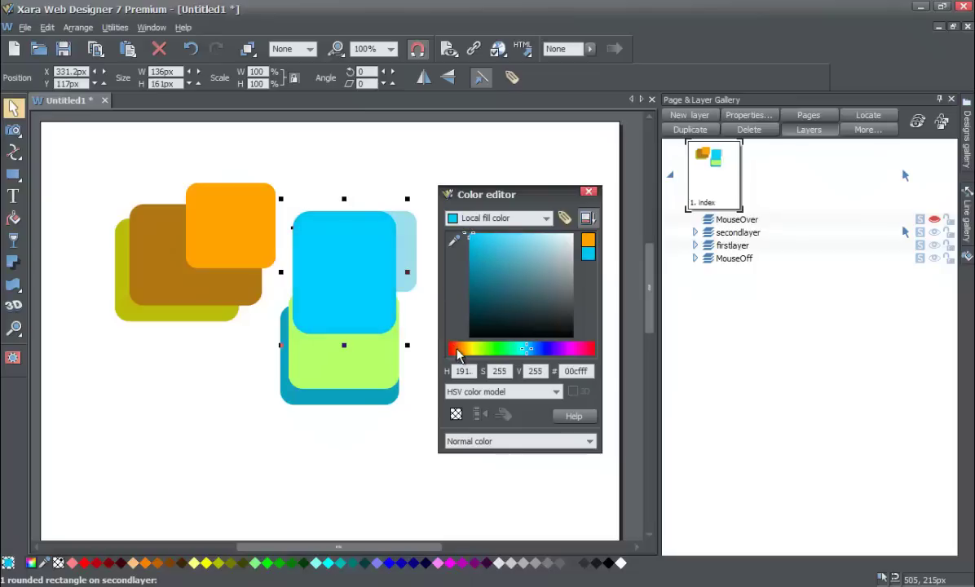
click(449, 349)
click(469, 234)
drag(403, 247, 447, 236)
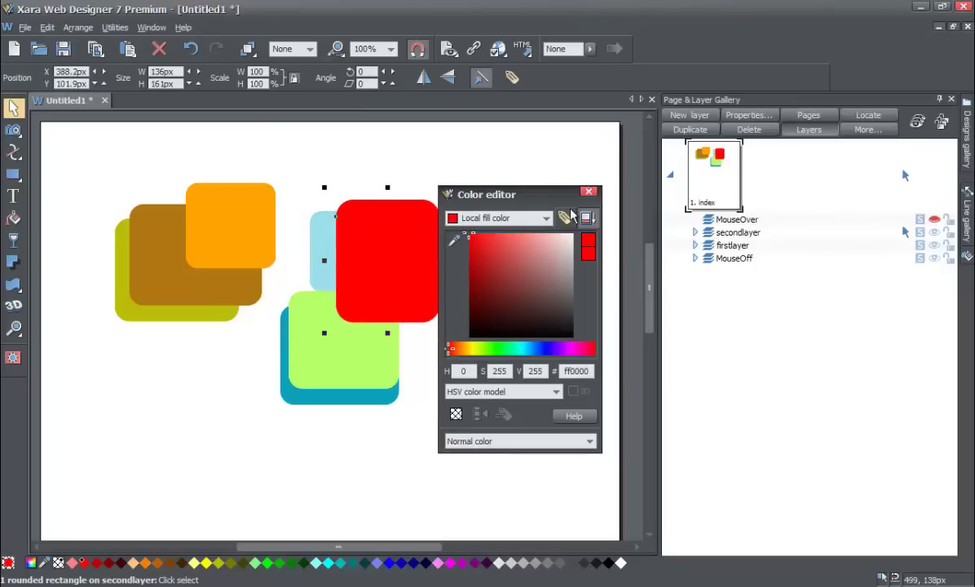
click(588, 193)
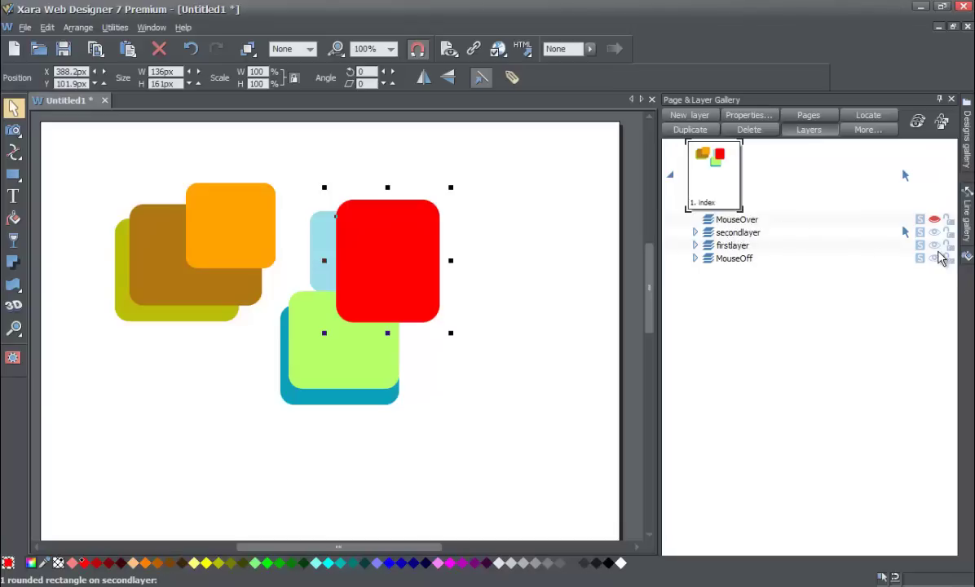
click(892, 235)
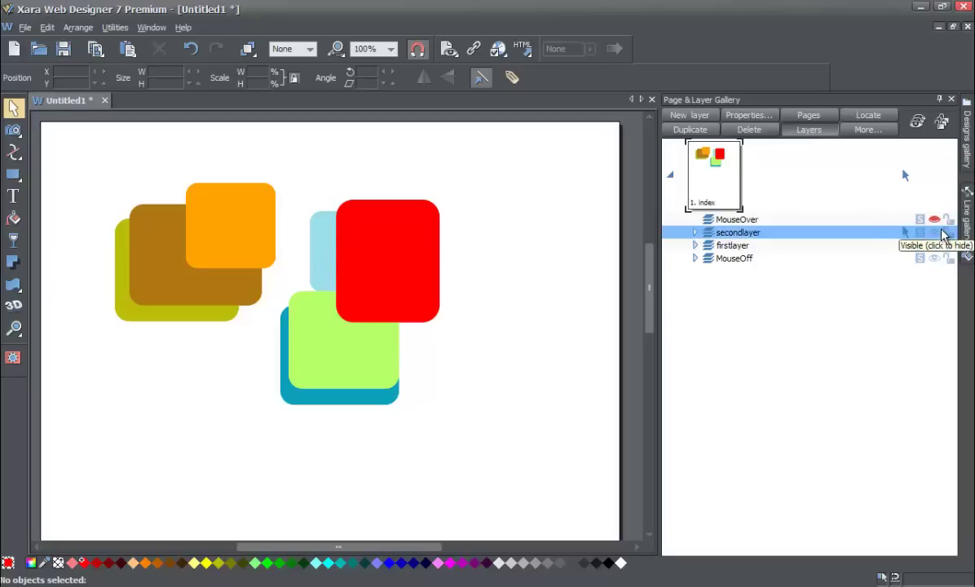
Switch the current layer between firstlayer and secondlayer, ending on firstlayer
click(899, 246)
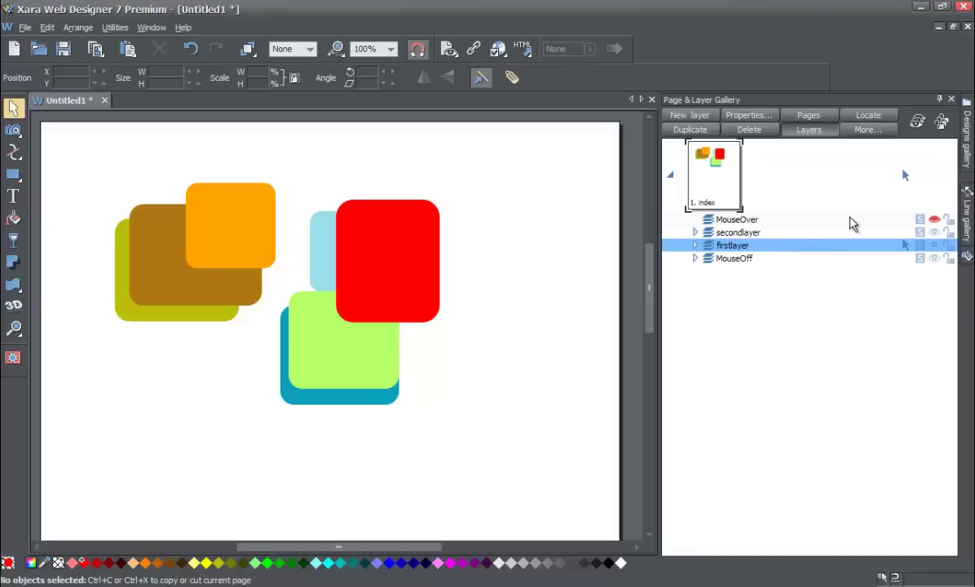
click(774, 233)
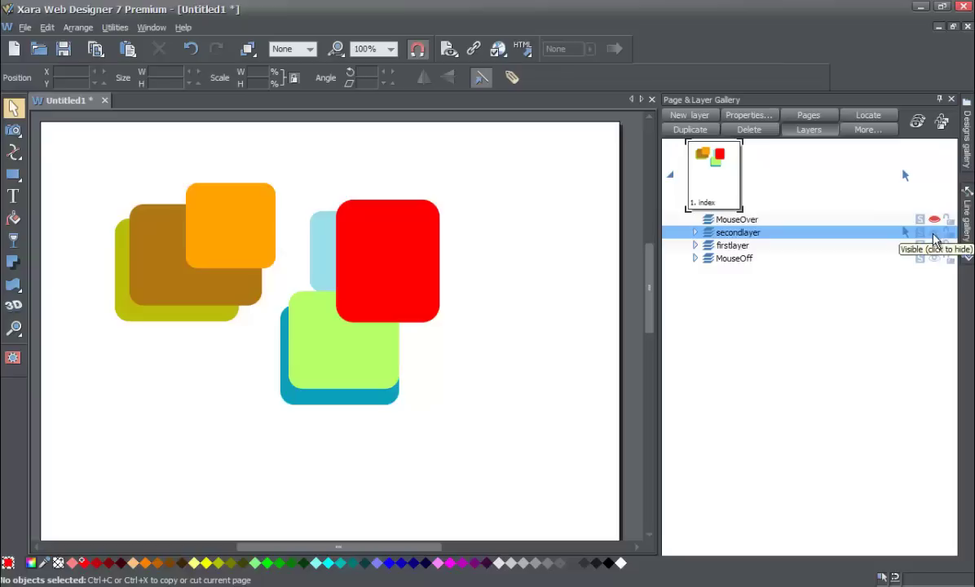
click(846, 252)
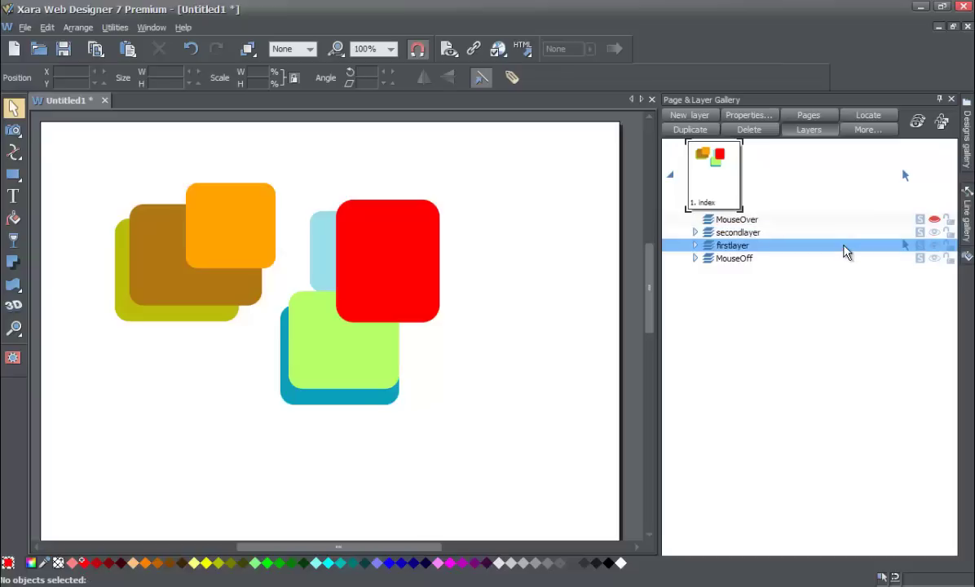
Toggle secondlayer's visibility repeatedly, leaving its orange and red squares hidden
click(934, 233)
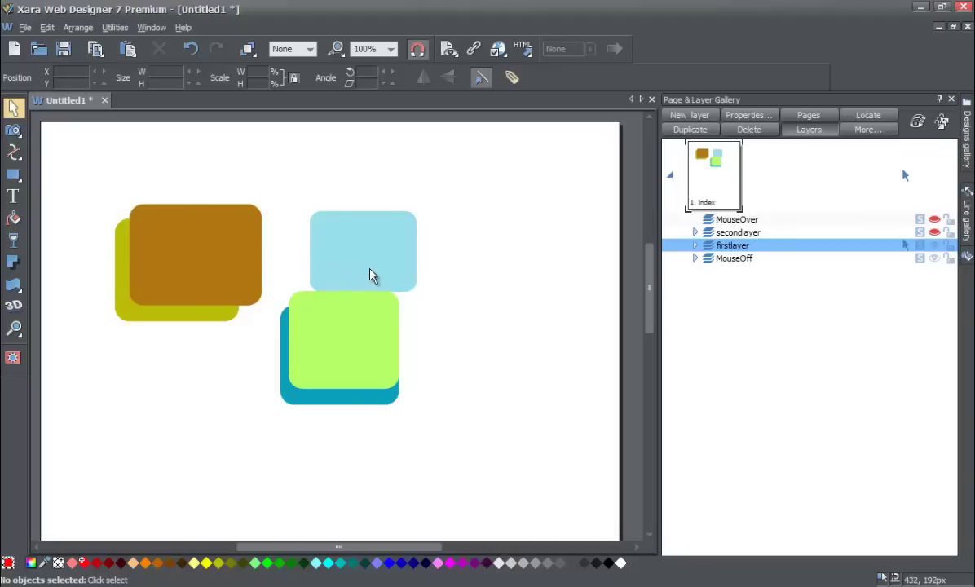
click(934, 233)
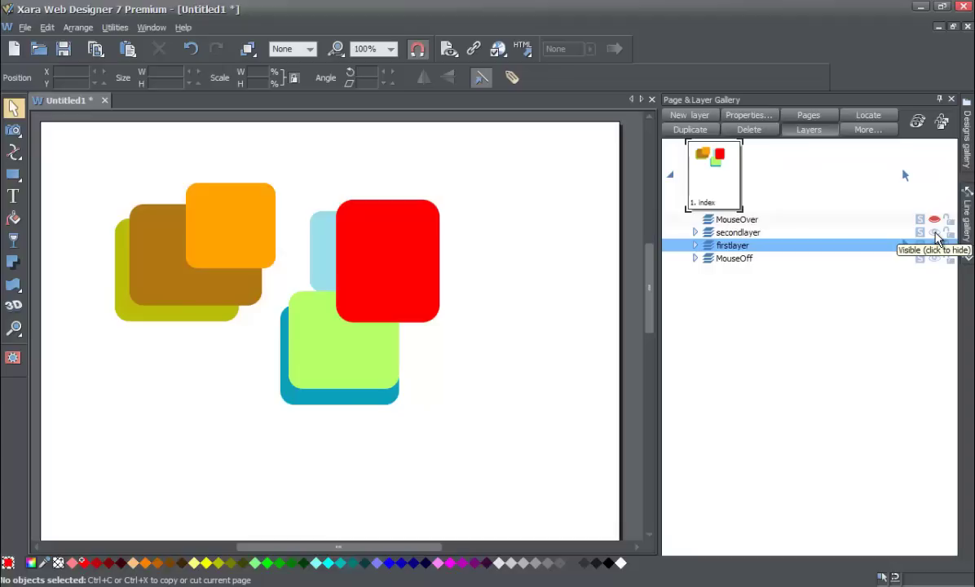
click(935, 234)
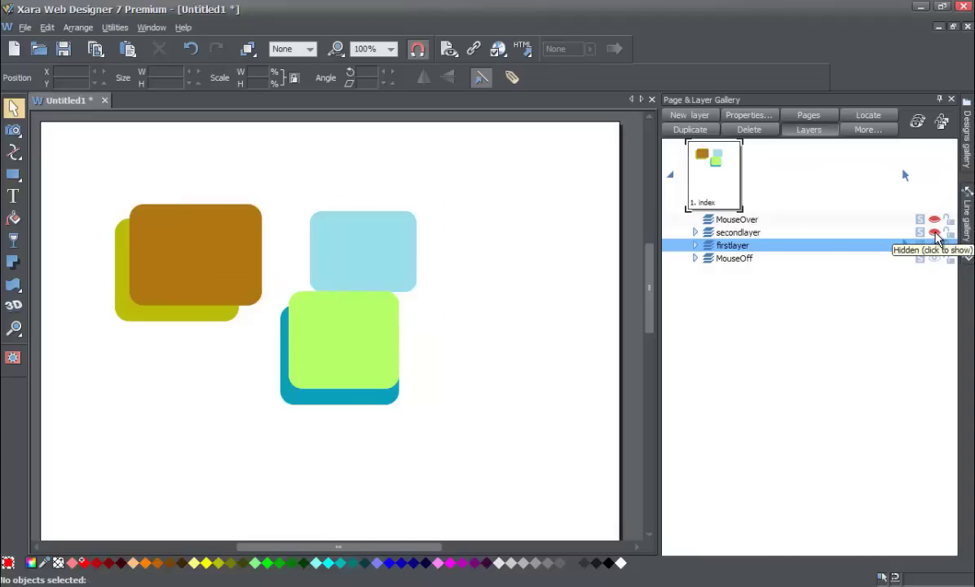
click(935, 234)
click(935, 234)
click(934, 234)
click(935, 234)
click(935, 234)
click(935, 234)
click(934, 234)
click(935, 233)
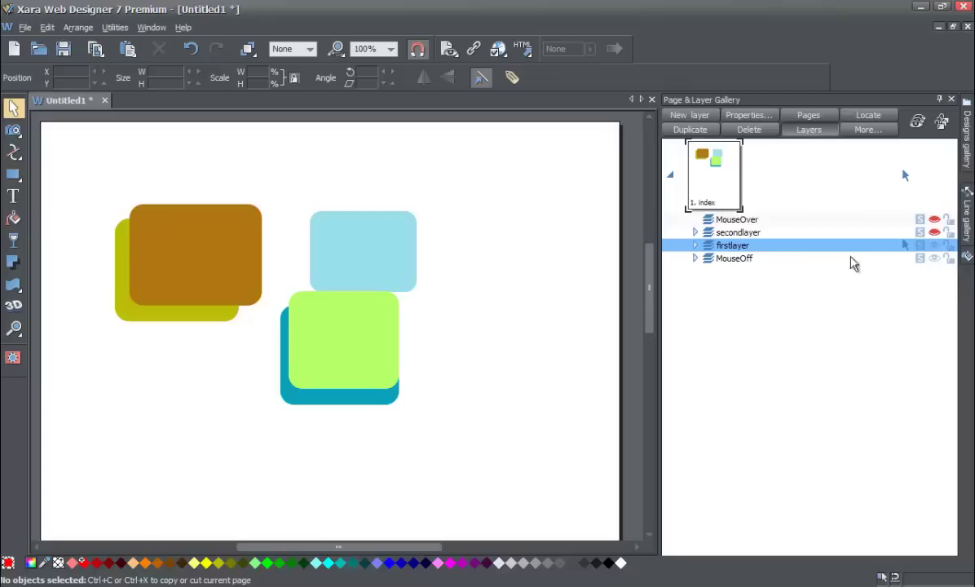
Toggle the MouseOff layer's visibility on and off several times, leaving it hidden
click(935, 259)
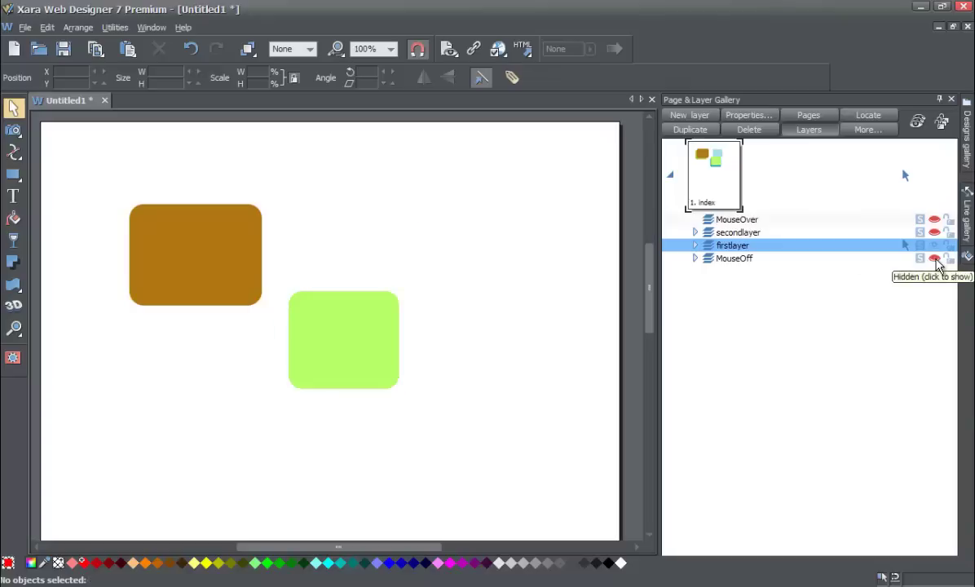
click(935, 258)
click(935, 259)
click(935, 259)
click(935, 259)
click(935, 259)
click(935, 259)
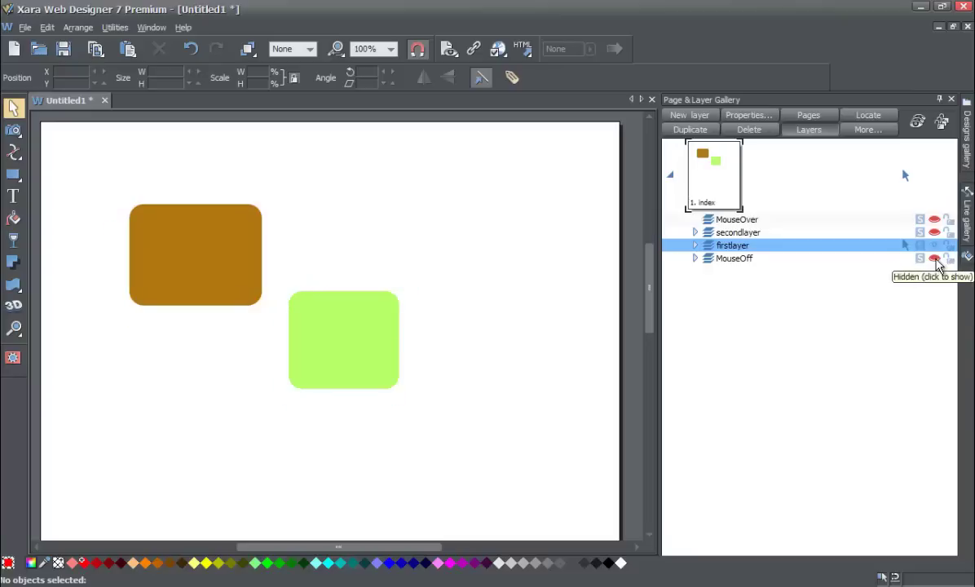